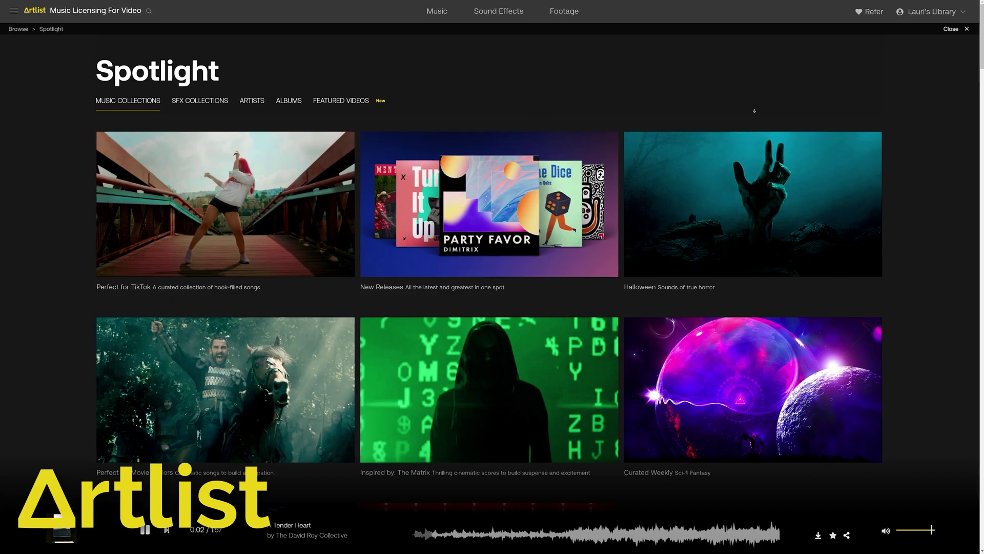
- Download A Tender Heart from the Spotlight list as a WAV file, then scroll the sound effects categories
scroll(756, 112, "down", 1)
scroll(756, 111, "down", 1)
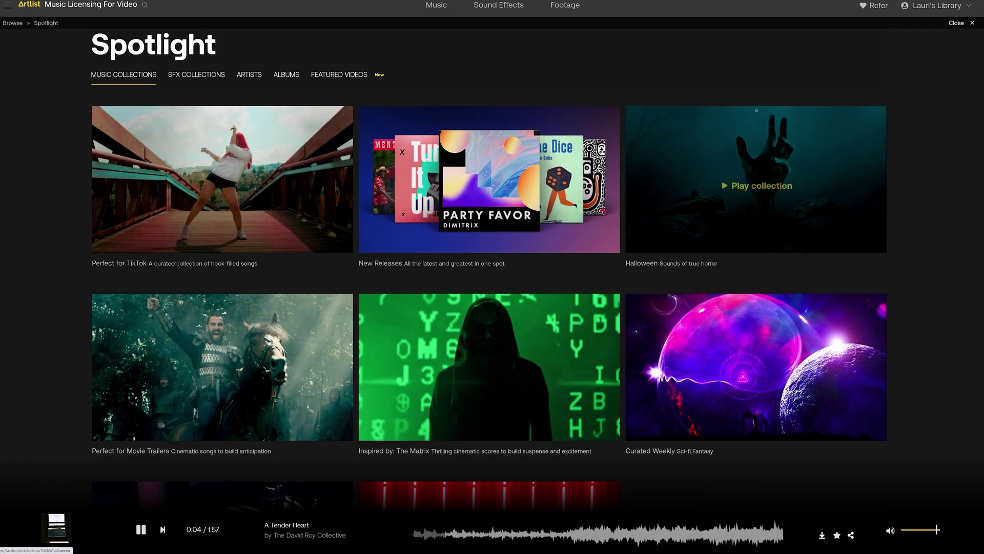
scroll(759, 108, "down", 2)
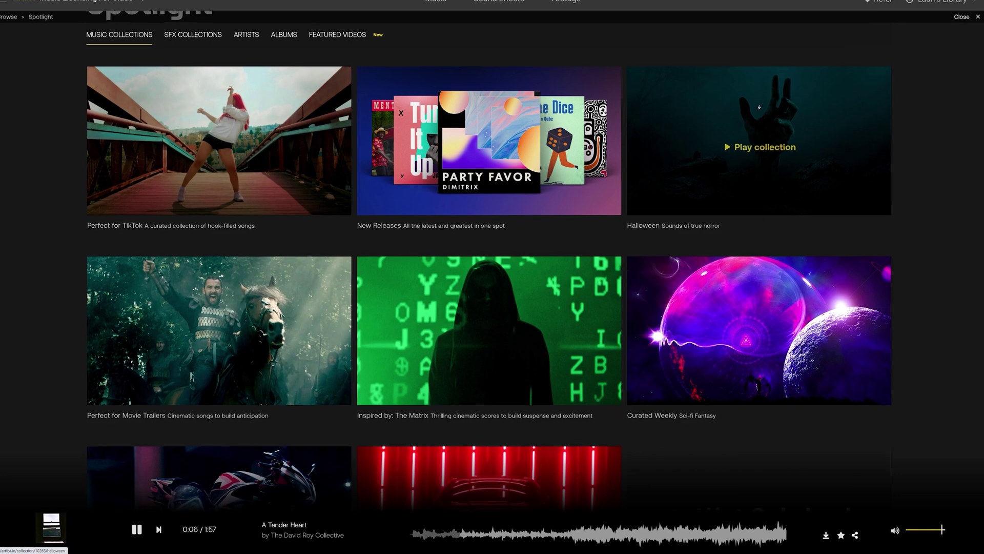
scroll(762, 103, "down", 2)
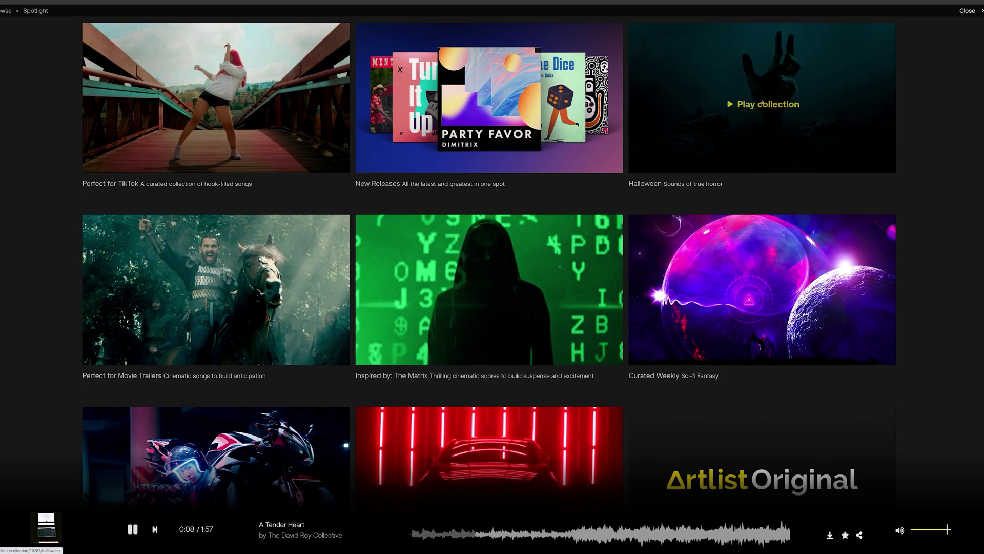
scroll(765, 98, "down", 1)
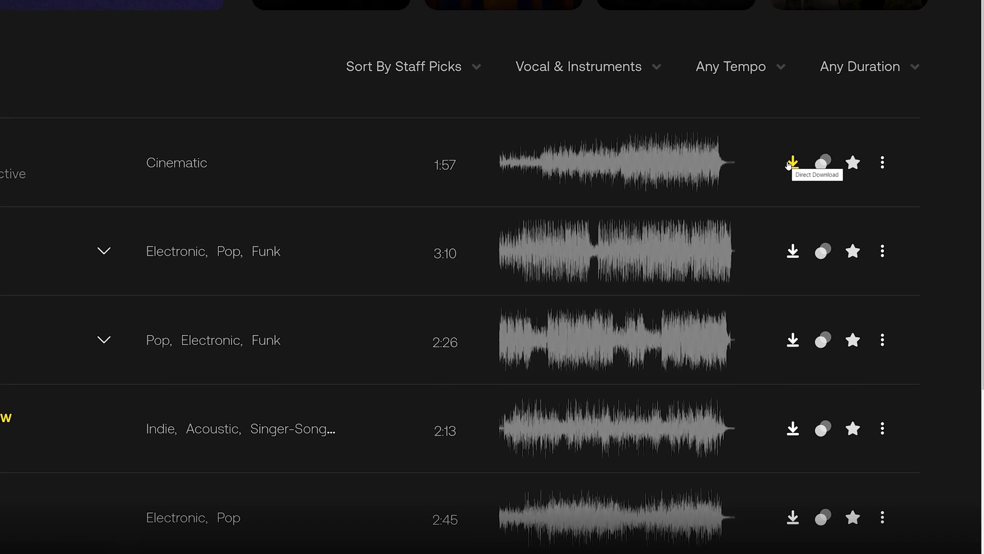
left_click(788, 164)
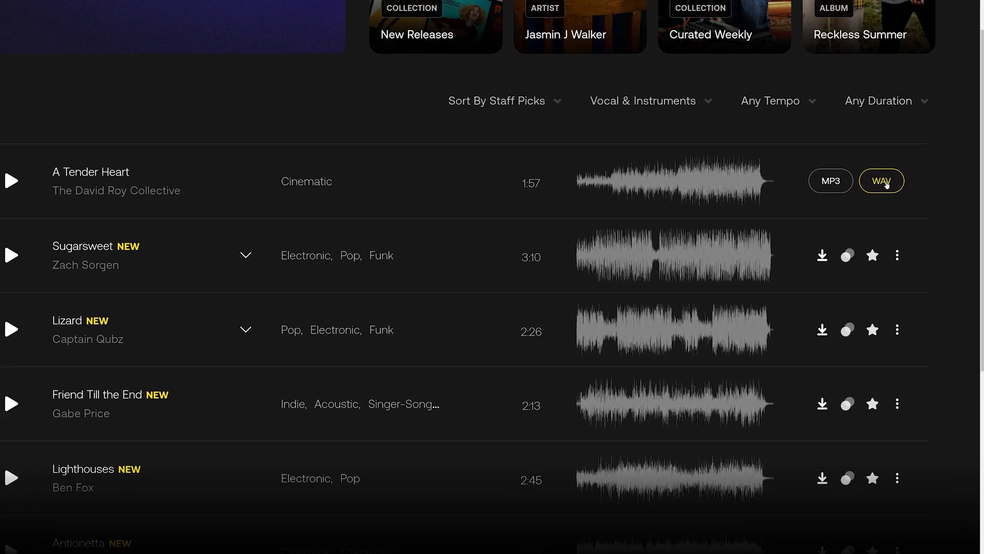
left_click(882, 181)
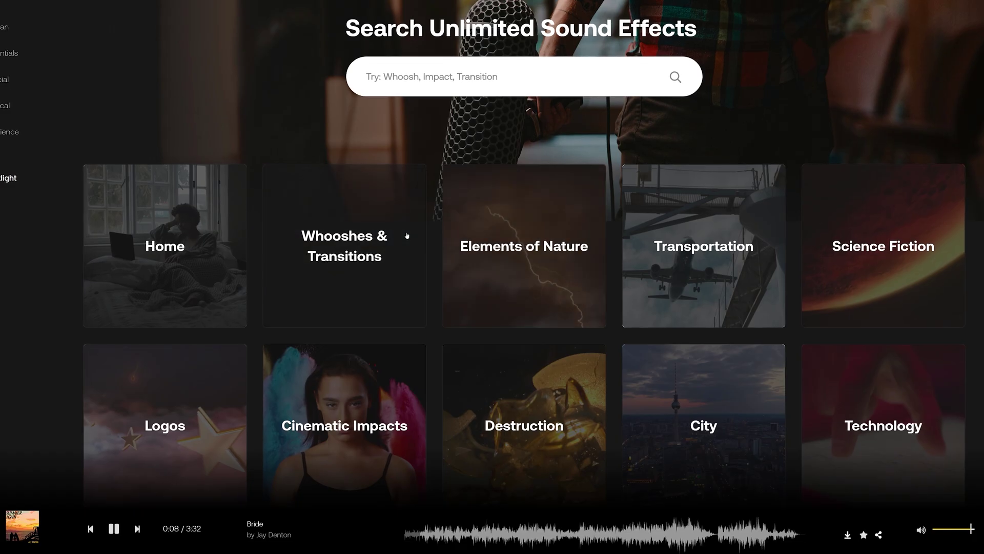
scroll(406, 233, "down", 2)
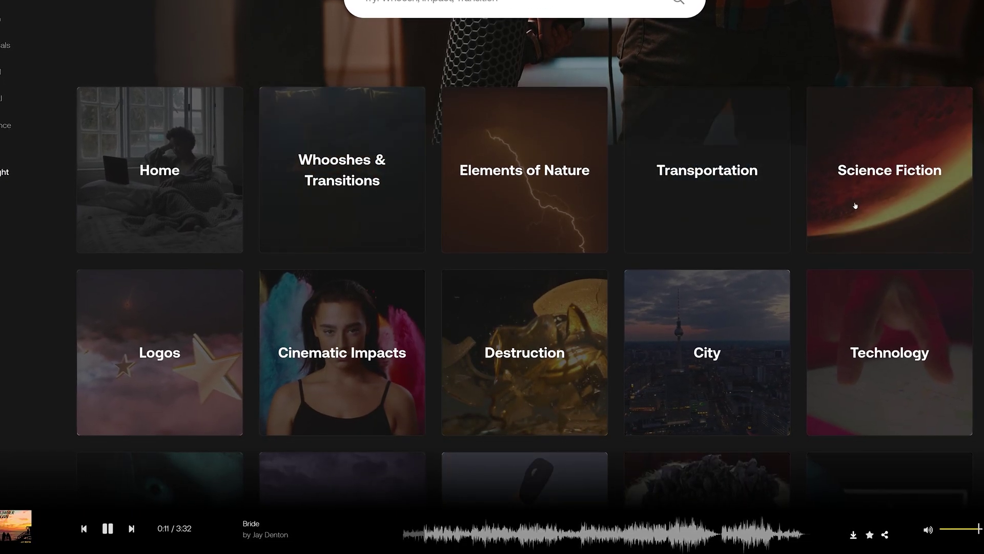
scroll(856, 206, "down", 3)
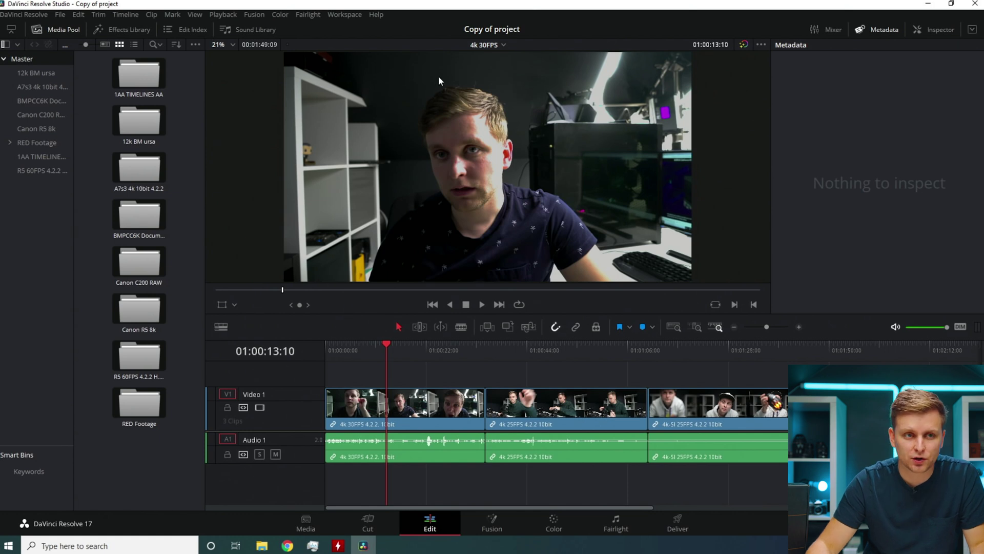
- Confirm the version is Studio 17.3.2 in About DaVinci Resolve, then return the playhead to about 01:00:04
left_click(16, 16)
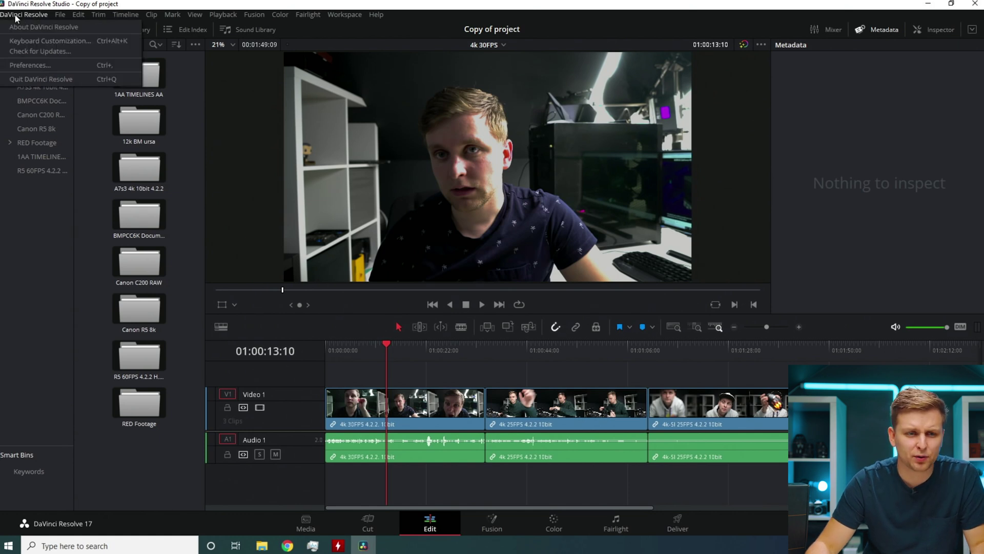
left_click(25, 27)
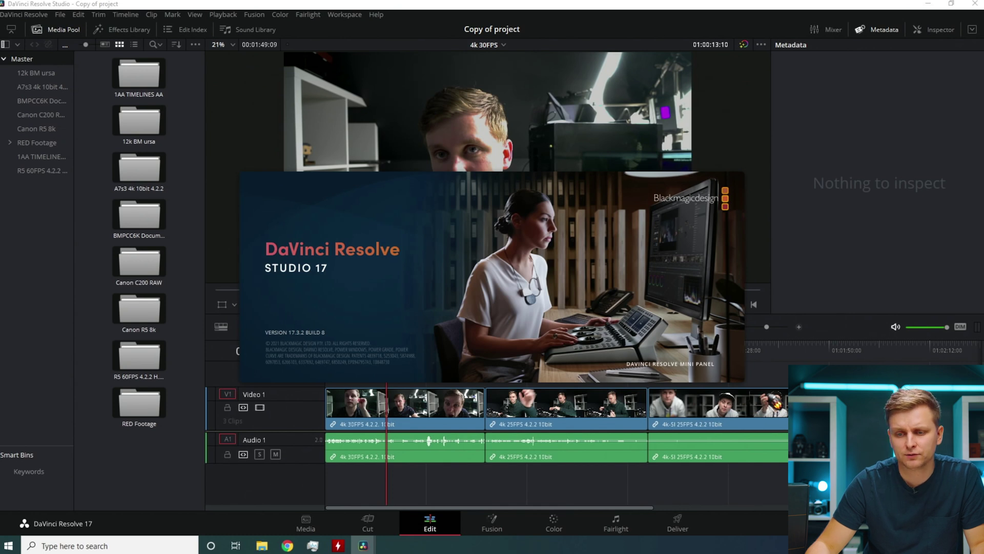
key("Escape")
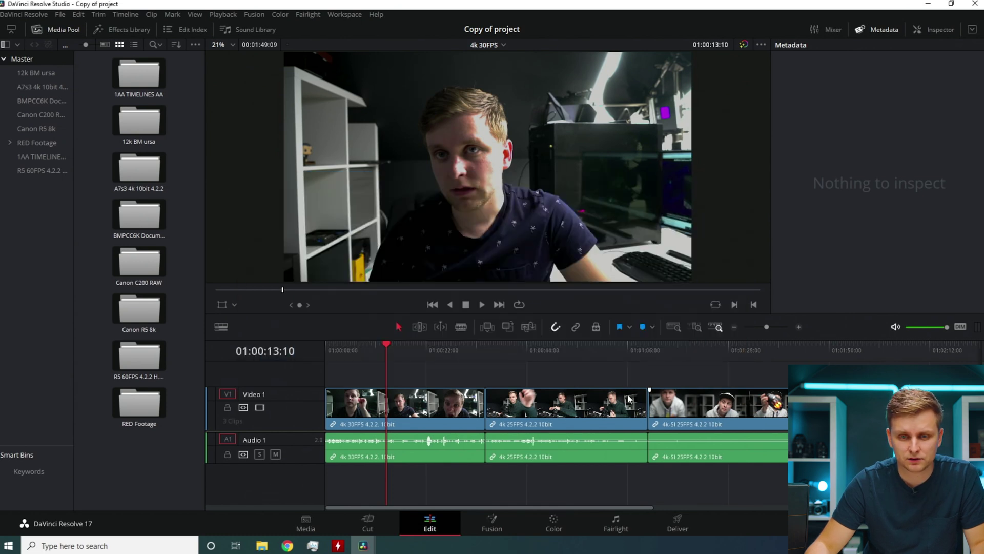
left_click_drag(387, 350, 568, 364)
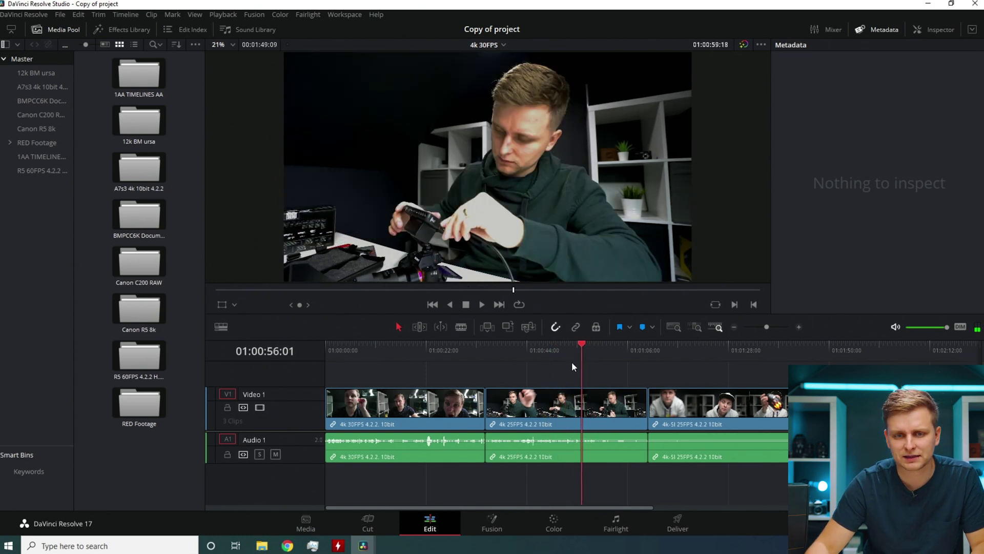
- Scrub the first two 4K clips to 01:00:24:06 and view the grading nodes on the Color page
left_click_drag(506, 363, 549, 380)
left_click_drag(436, 370, 437, 370)
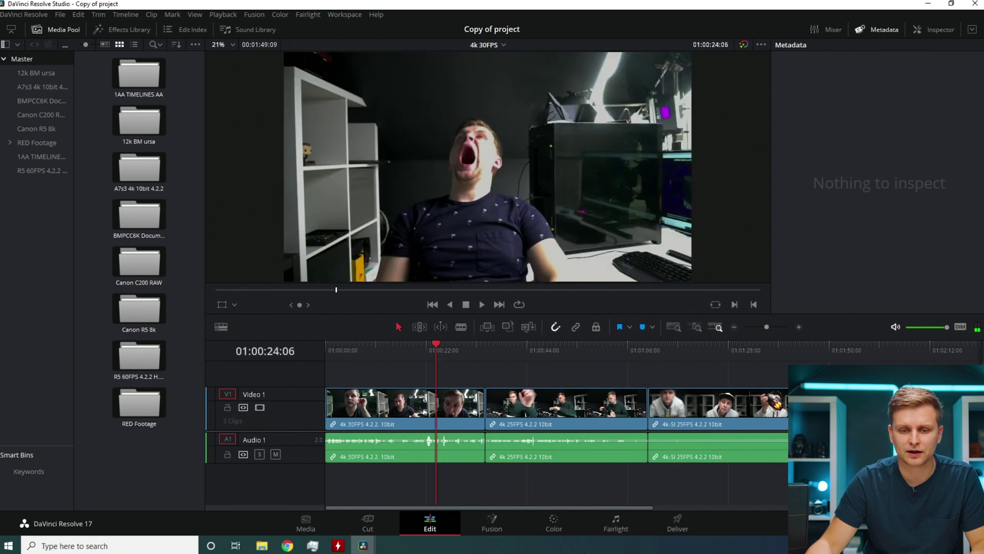
left_click(561, 521)
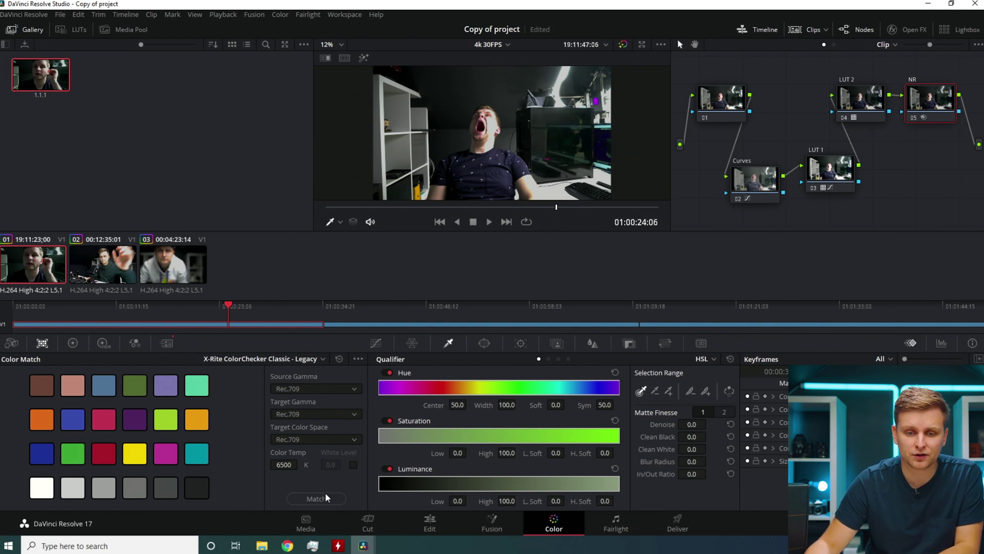
left_click(416, 521)
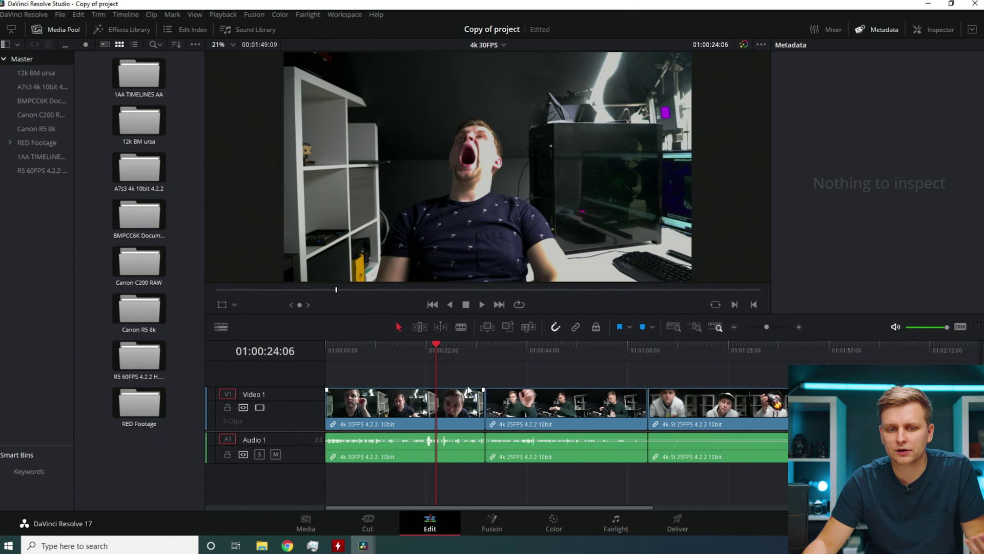
- Play the 4k 30FPS timeline from its start, checking Project Settings without changing anything
left_click_drag(425, 343, 330, 361)
key("space")
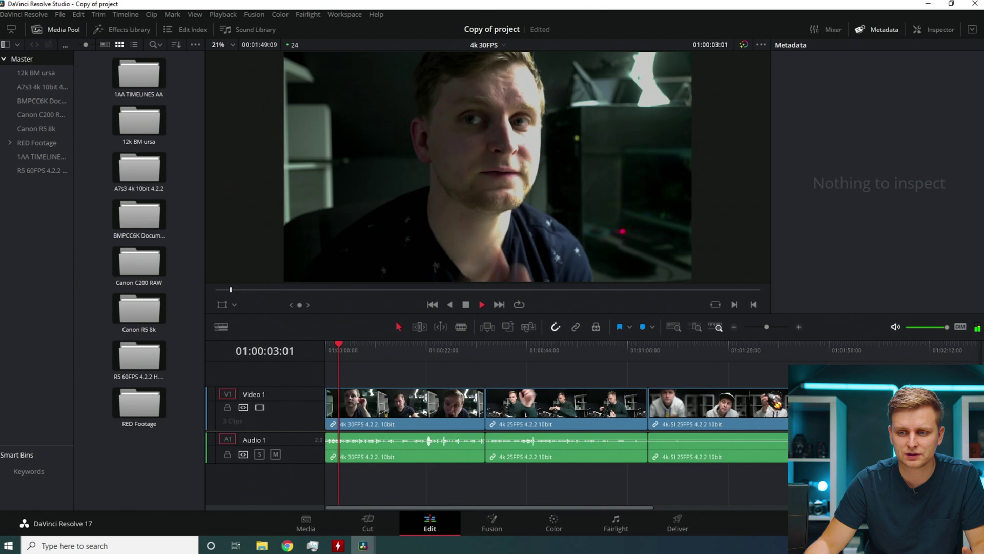
key("shift+9")
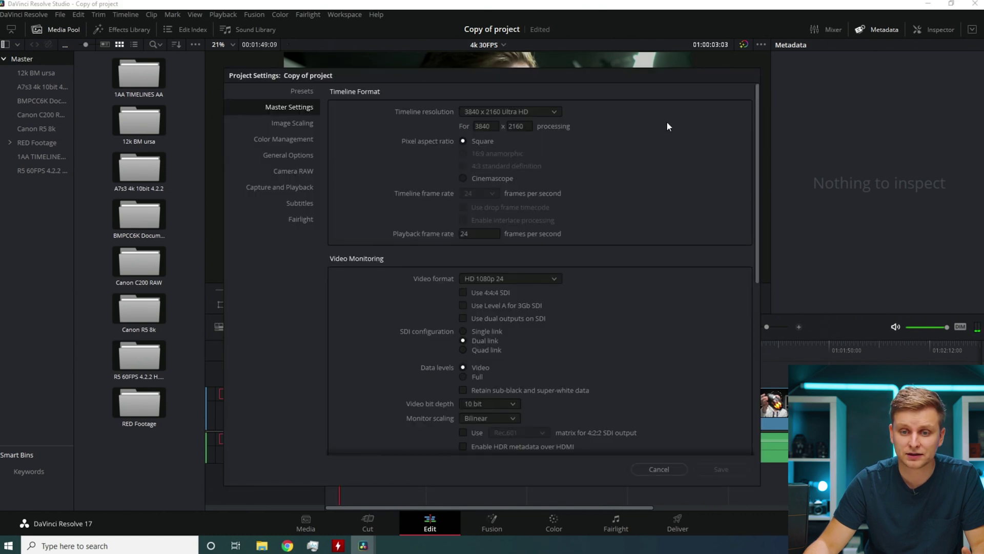
left_click(674, 469)
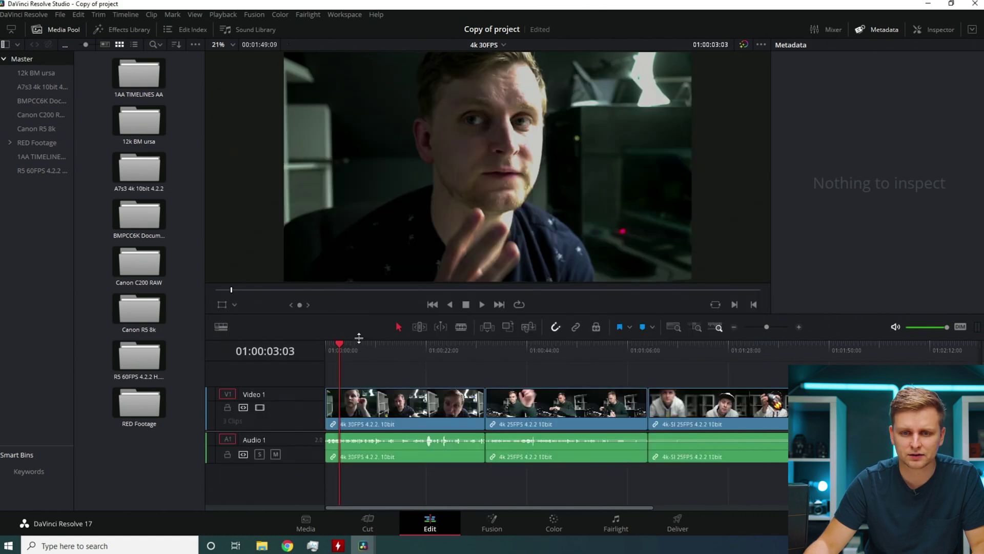
key("space")
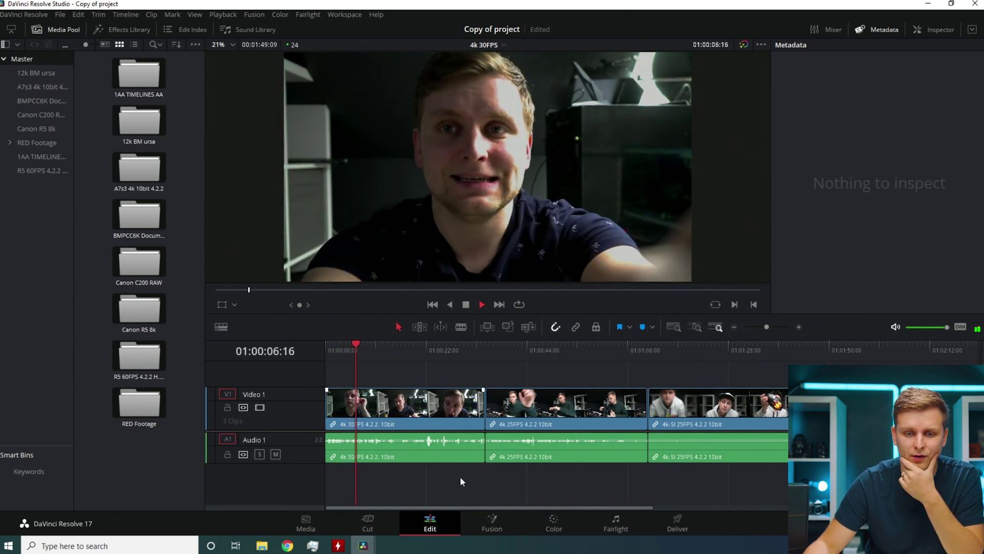
- Check GPU 1 usage and temperature in Task Manager during playback
left_click(314, 545)
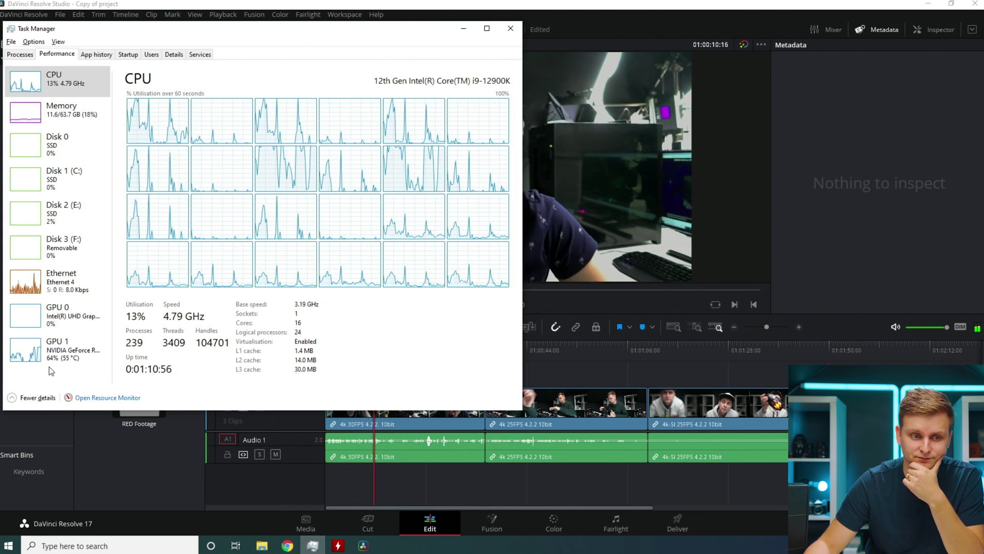
left_click(57, 348)
left_click(531, 366)
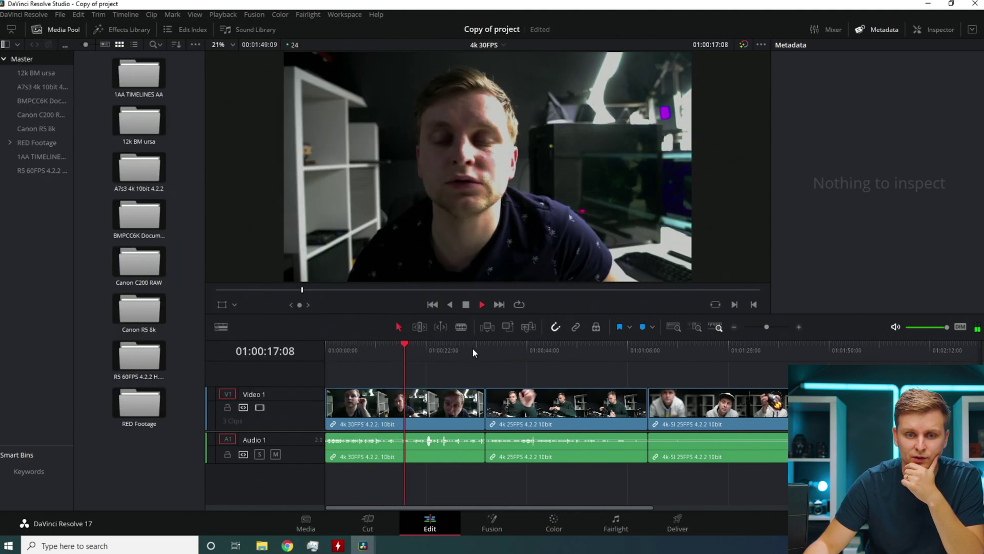
- Play the second clip from 01:00:41:08, then play the third clip from its start
left_click(513, 345)
left_click_drag(514, 346, 515, 346)
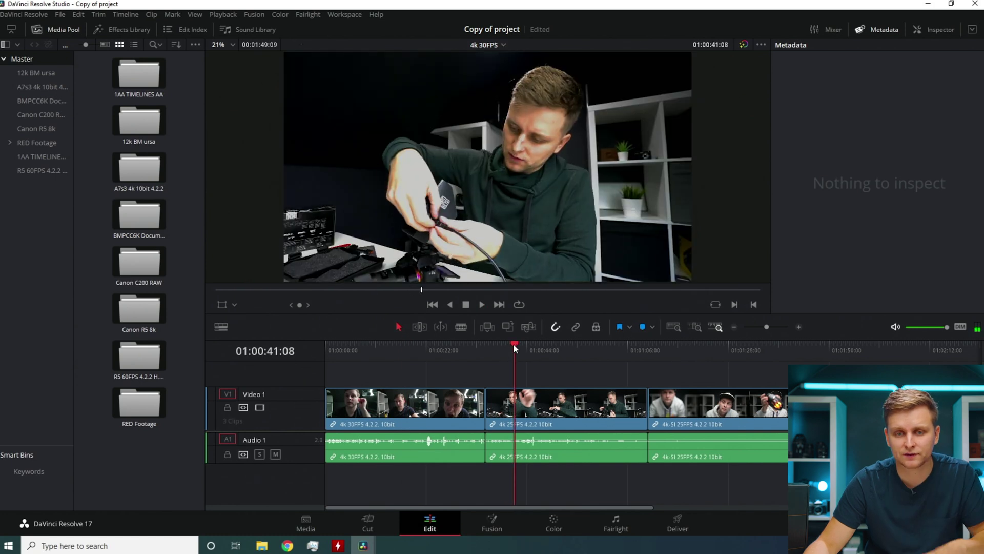
key("space")
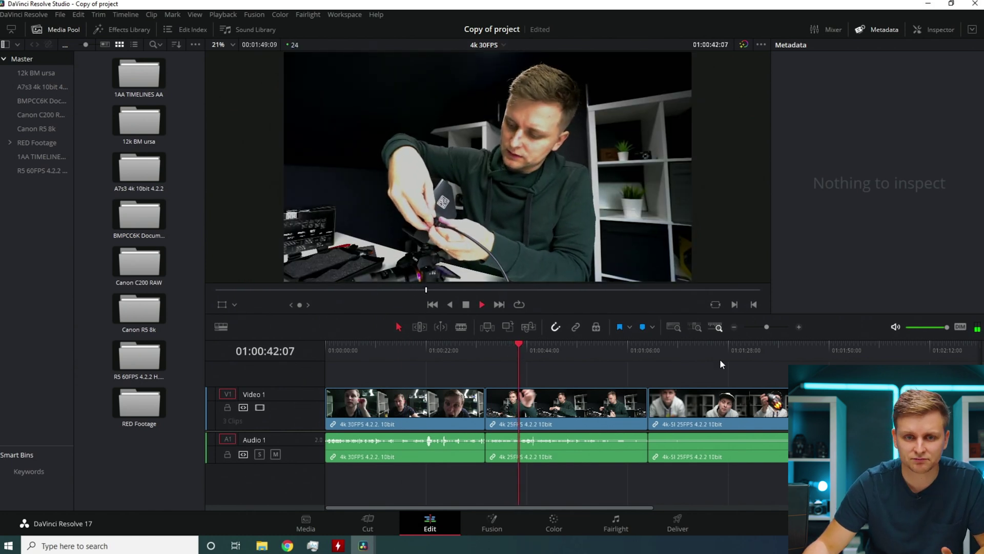
left_click(654, 346)
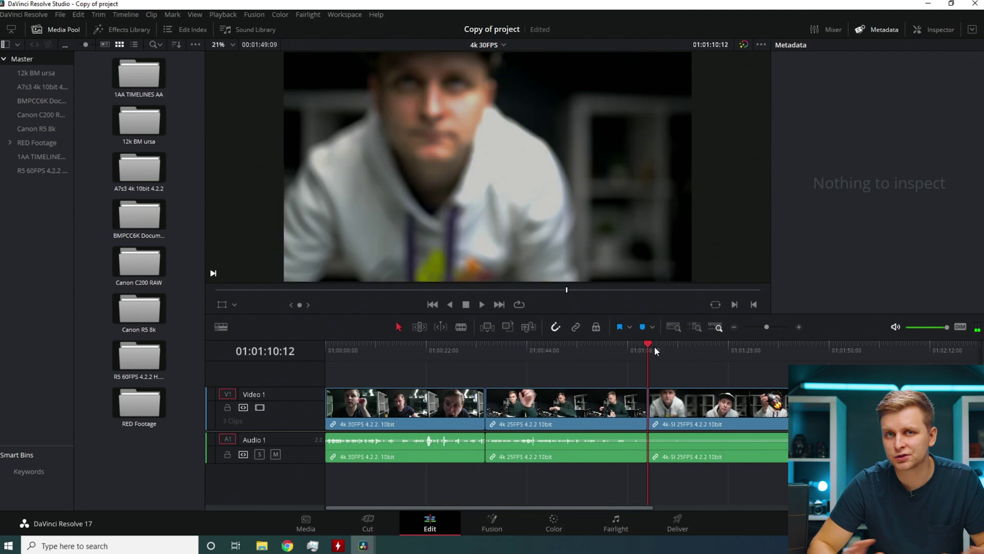
key("space")
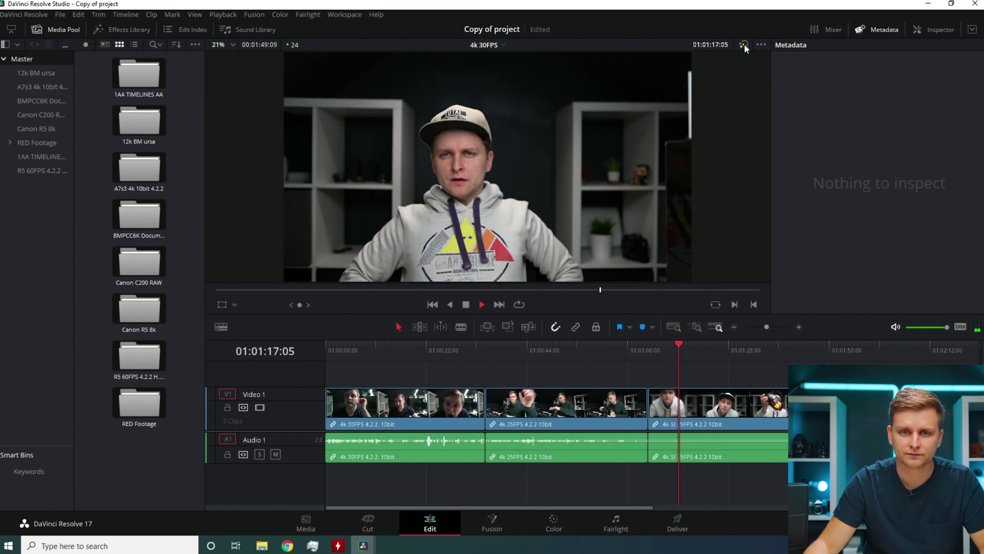
- Switch to the 4k 60FPS timeline and play it from the start through the second clip
left_click(495, 45)
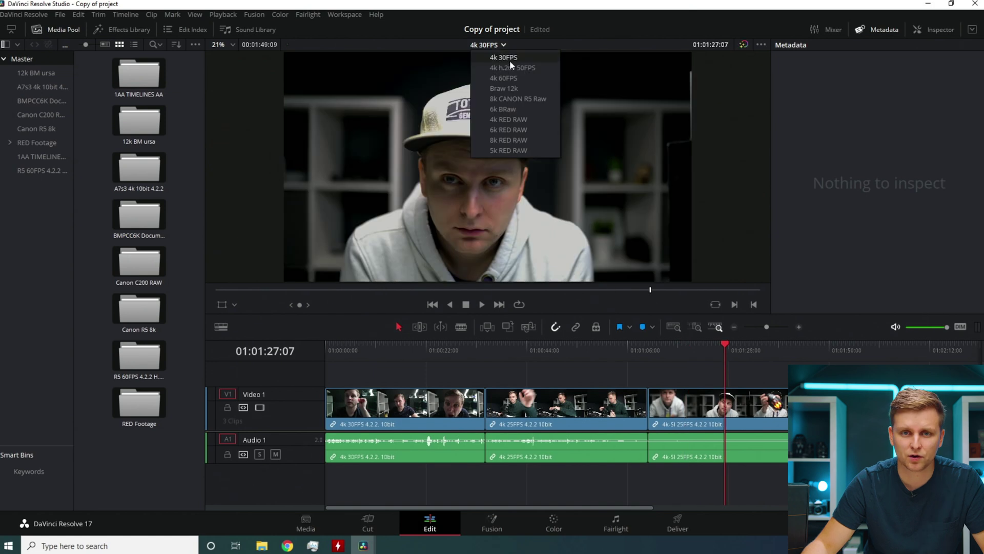
left_click(521, 77)
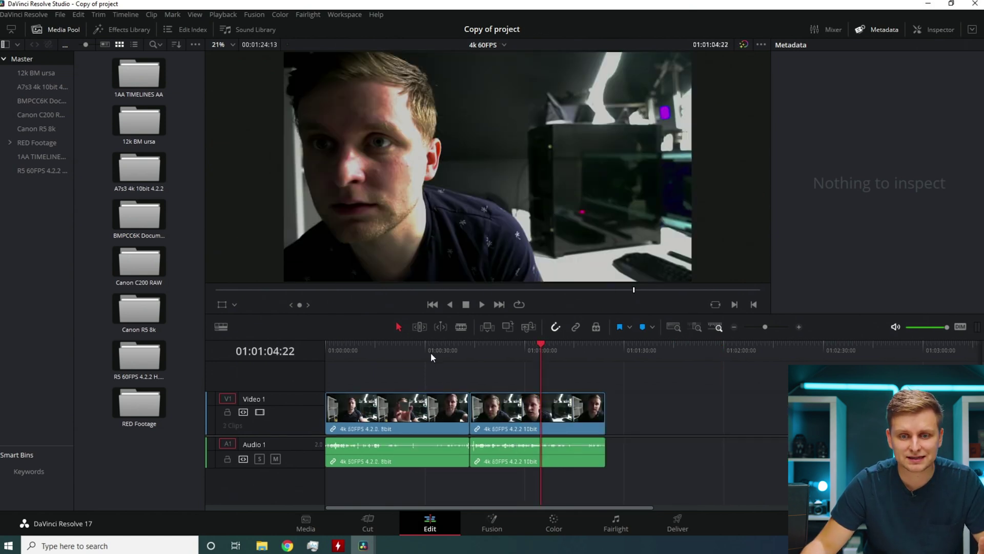
left_click_drag(423, 346, 325, 342)
key("space")
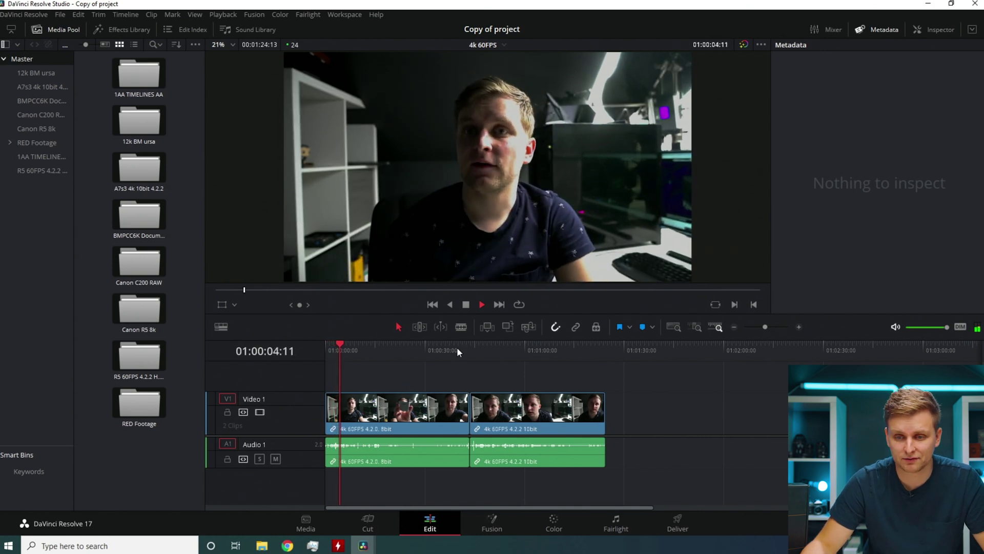
left_click_drag(380, 343, 530, 359)
key("space")
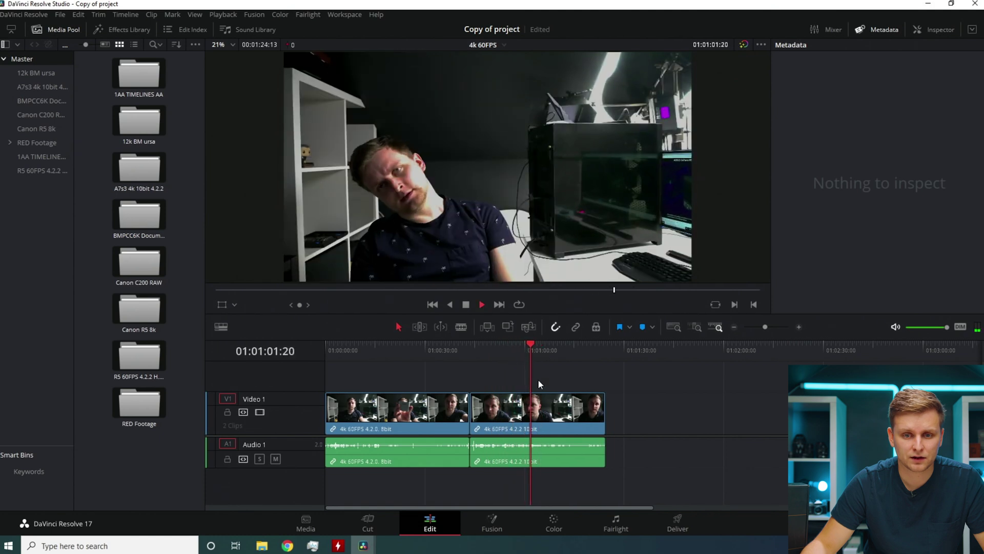
- Compare the codec metadata of the 8-bit and 10-bit clips, then rewind to about 01:00:51
left_click(541, 423)
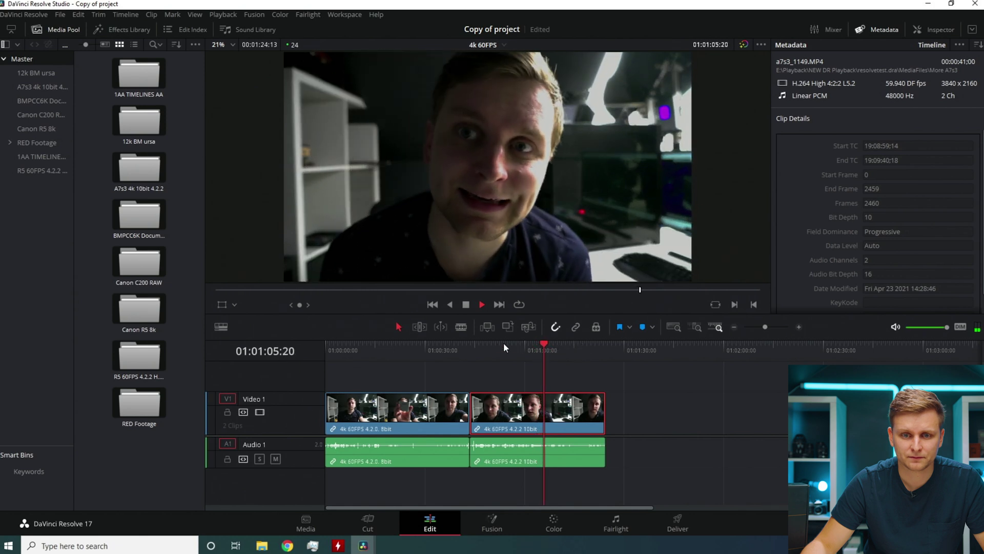
left_click(410, 423)
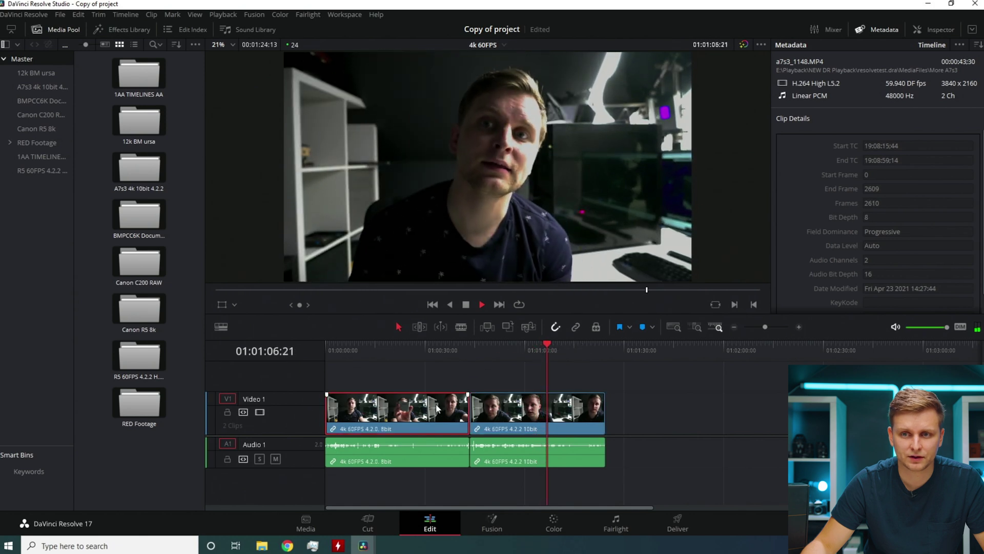
left_click(564, 427)
left_click_drag(558, 349, 439, 367)
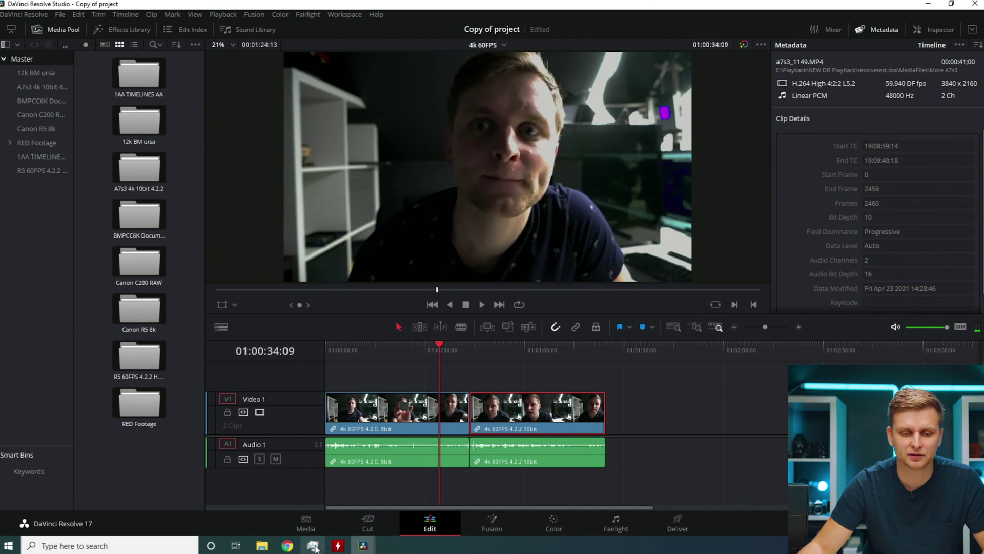
- Check the RTX 3090 usage and temperature in Task Manager
mouse_move(313, 546)
left_click(343, 508)
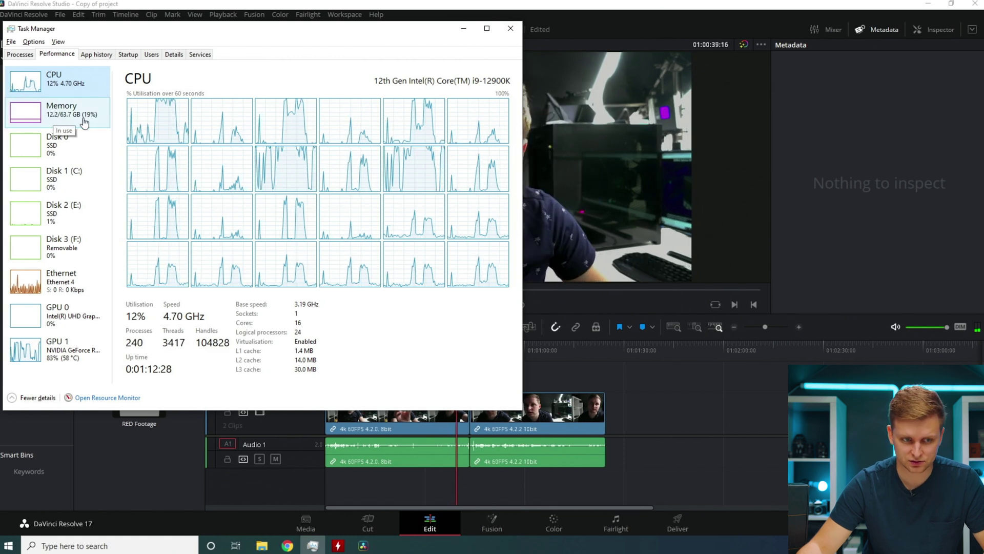
left_click(93, 347)
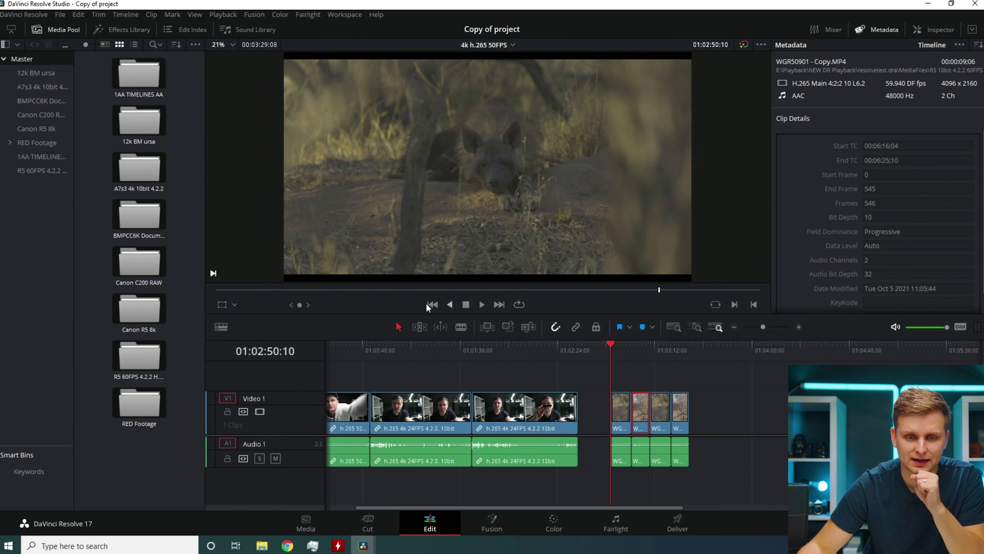
- Fit the 4k h.265 50FPS timeline in view and play it from the first clip's start
left_click(346, 346)
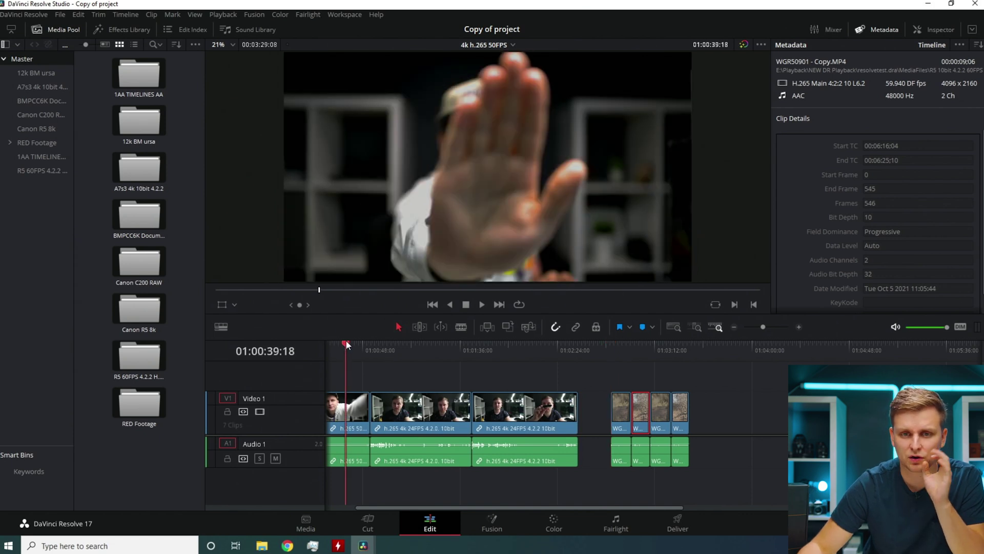
key("space")
key("ctrl+equal")
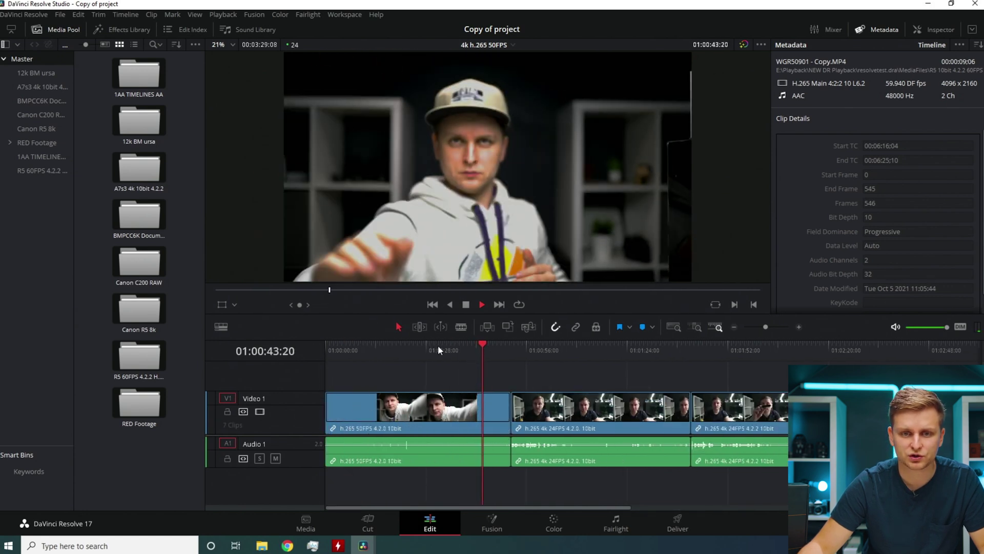
left_click_drag(411, 346, 338, 349)
key("space")
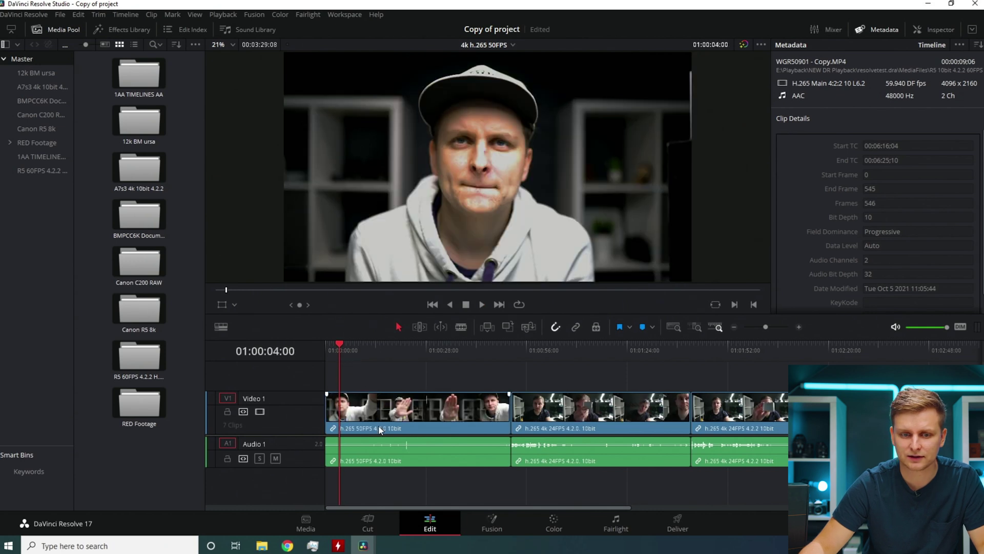
key("space")
- Check GPU load in Task Manager, inspect the first h.265 clip, then scrub ahead to about 01:01:44
left_click(314, 545)
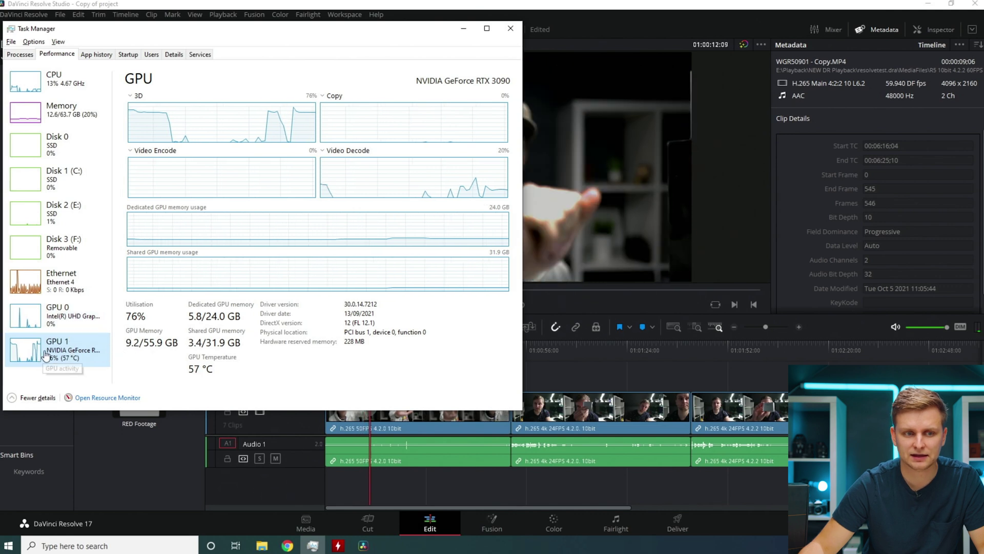
left_click(530, 395)
left_click(555, 361)
left_click(451, 419)
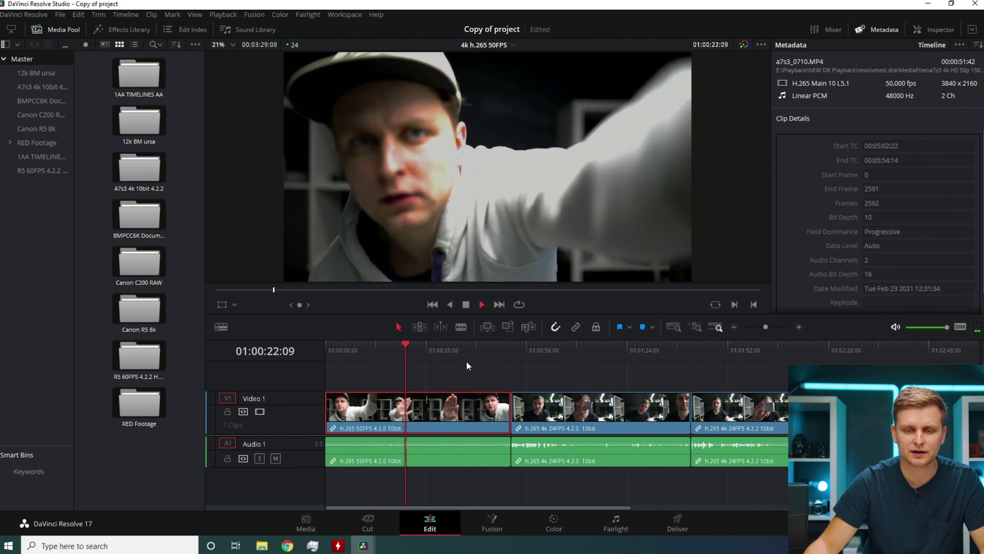
left_click_drag(431, 343, 627, 386)
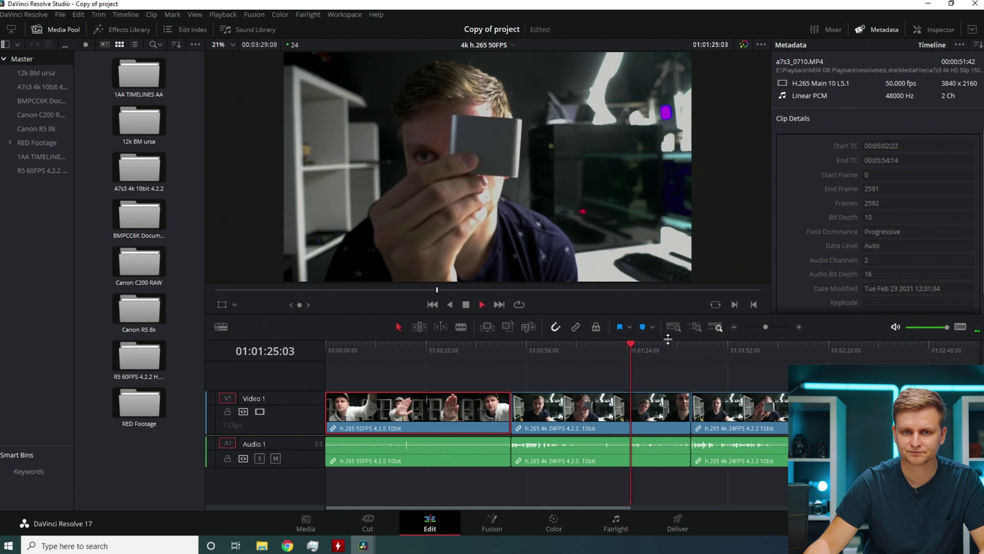
left_click_drag(644, 344, 752, 353)
- Glance at Task Manager, then scrub the 24FPS 10bit clips around 01:01:50–01:01:52
key("ctrl+shift+Escape")
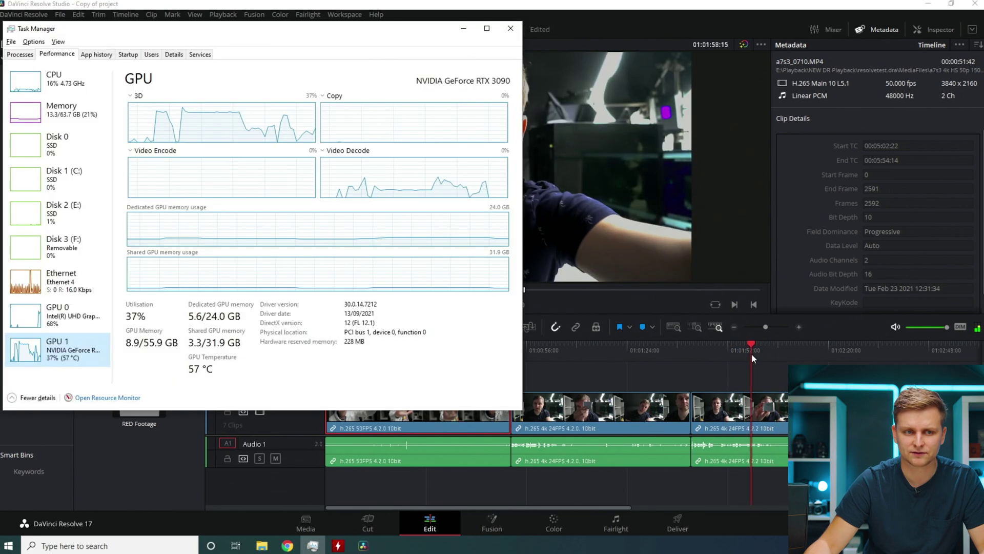
left_click(765, 350)
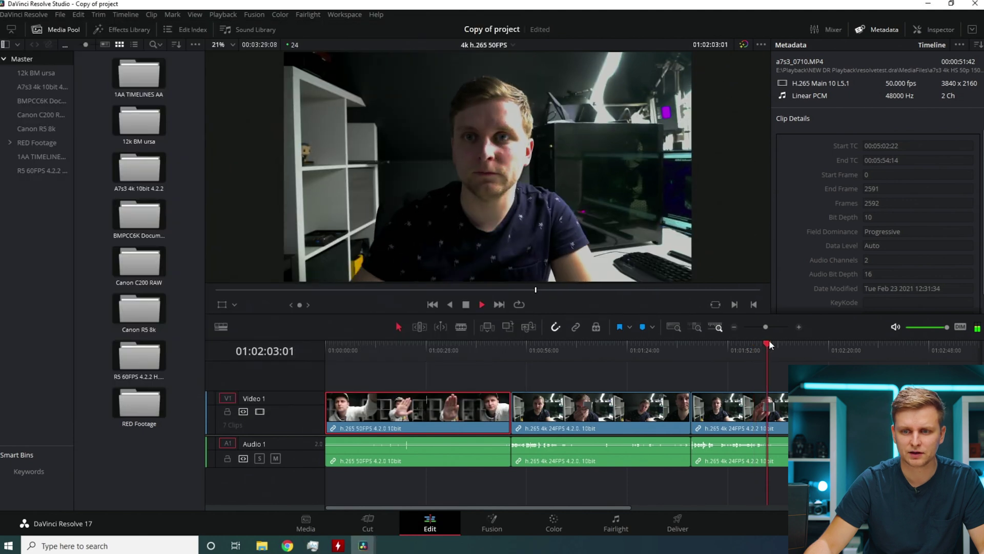
mouse_move(762, 345)
left_mouse_down()
mouse_move(702, 340)
mouse_move(778, 348)
left_mouse_up()
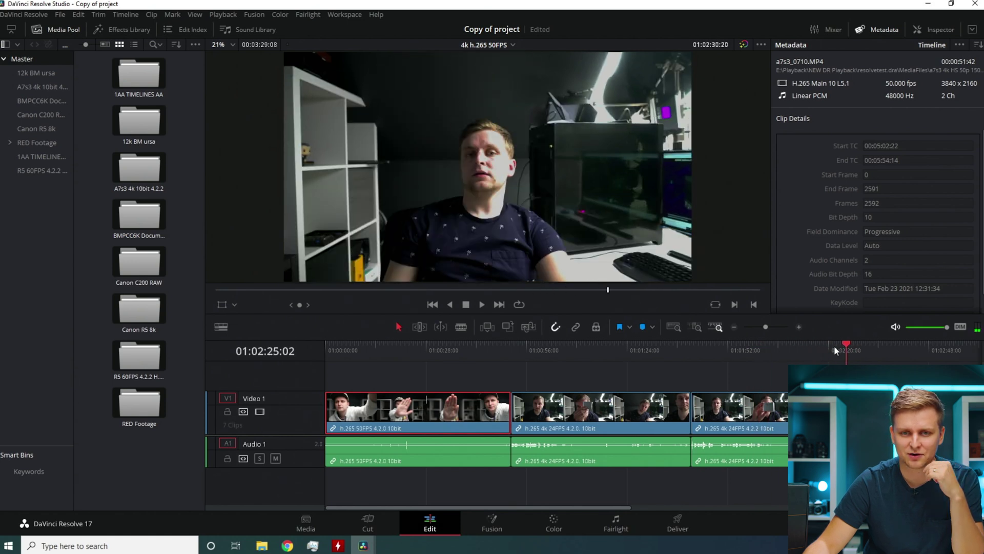
left_click_drag(746, 341, 815, 341)
left_click_drag(750, 342, 690, 371)
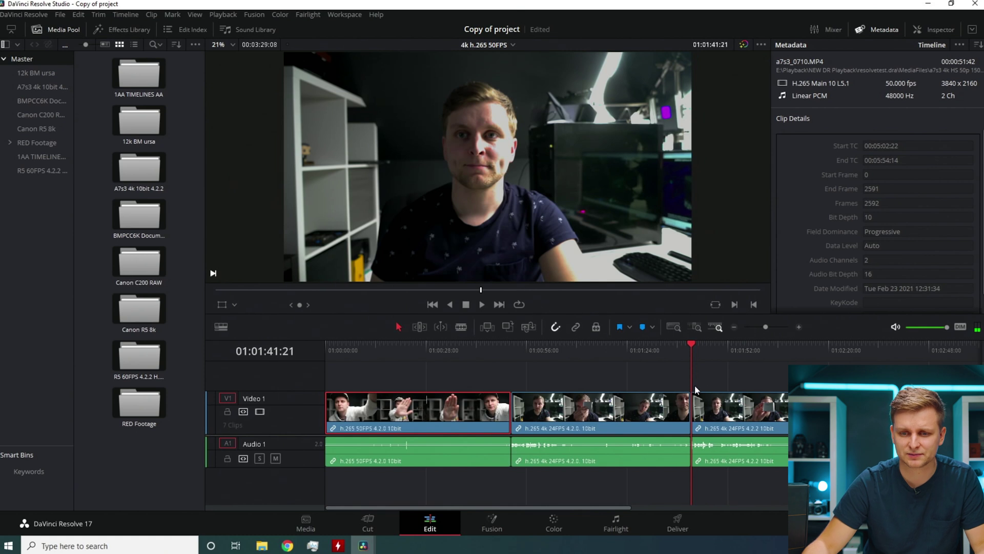
- Play the clips while checking the RTX 3090 load on Task Manager's GPU page
key("space")
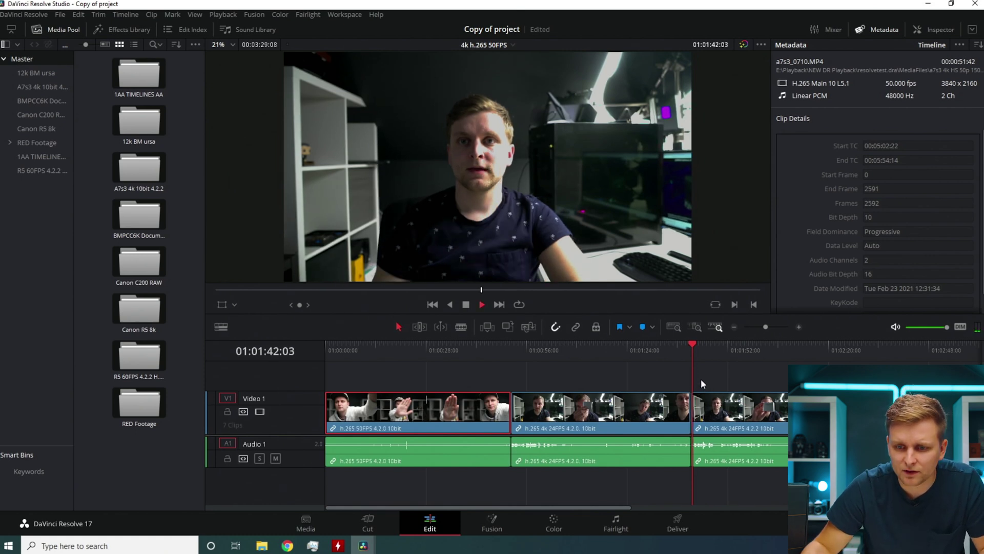
key("alt+Tab")
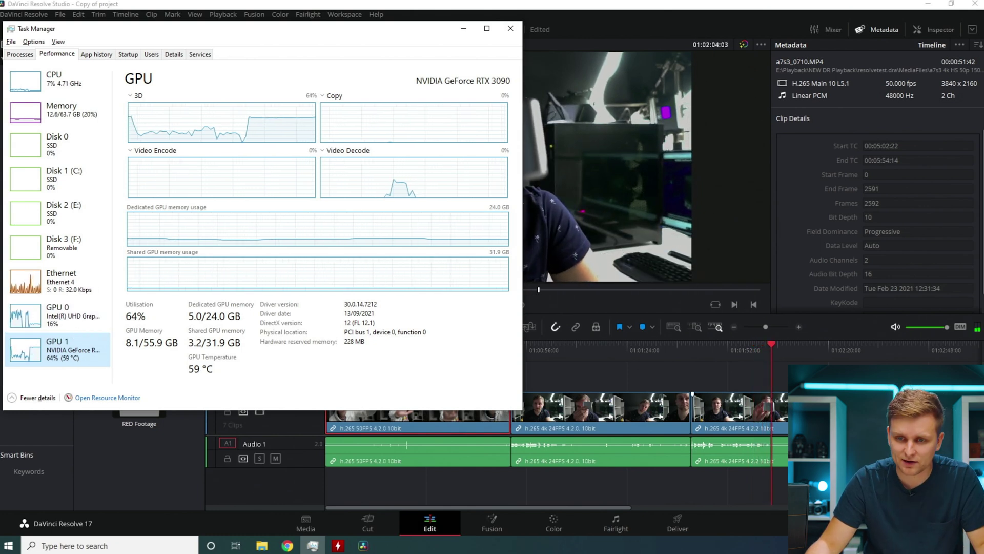
left_click(546, 356)
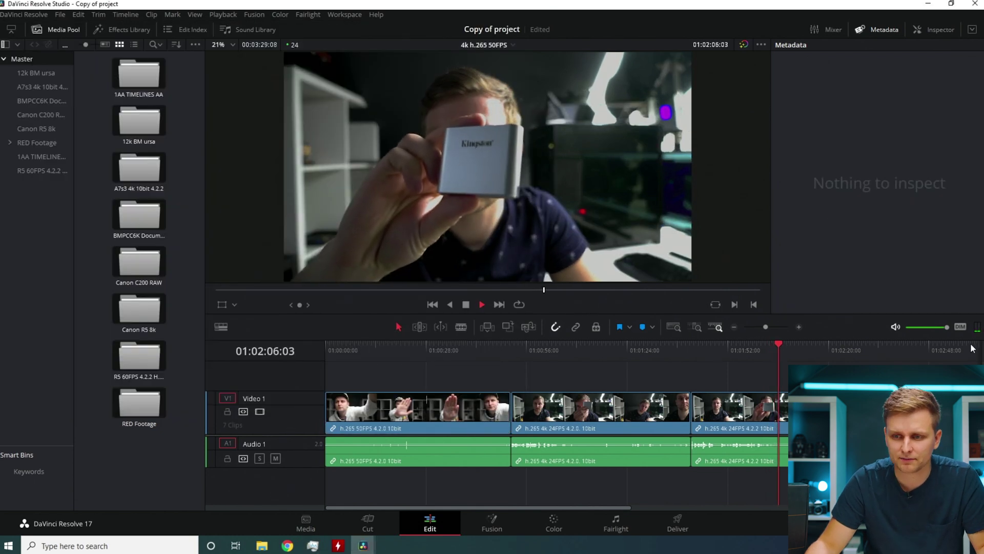
- Stop at the WGR clips near 01:02:51, inspect the first clip's details and glance at its grade
left_click(938, 347)
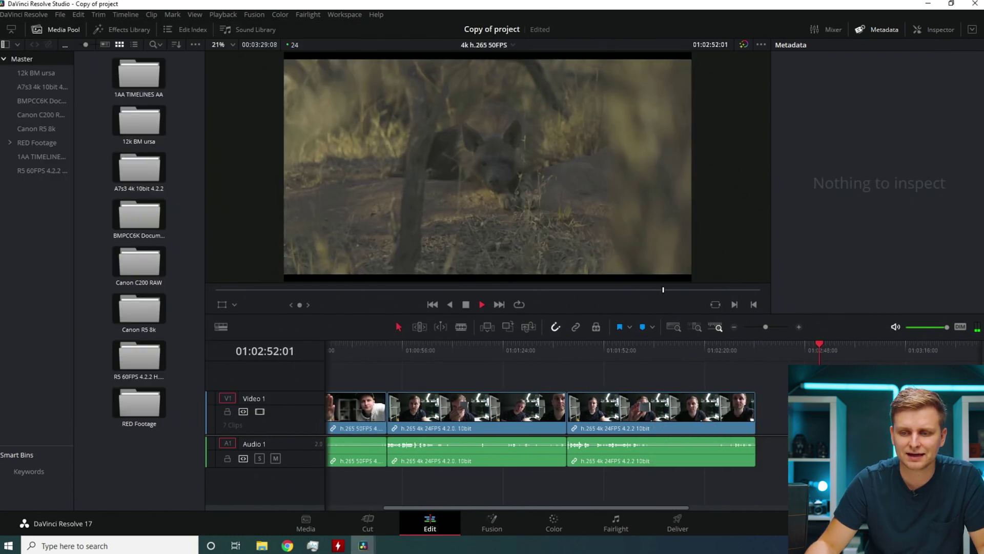
key("space")
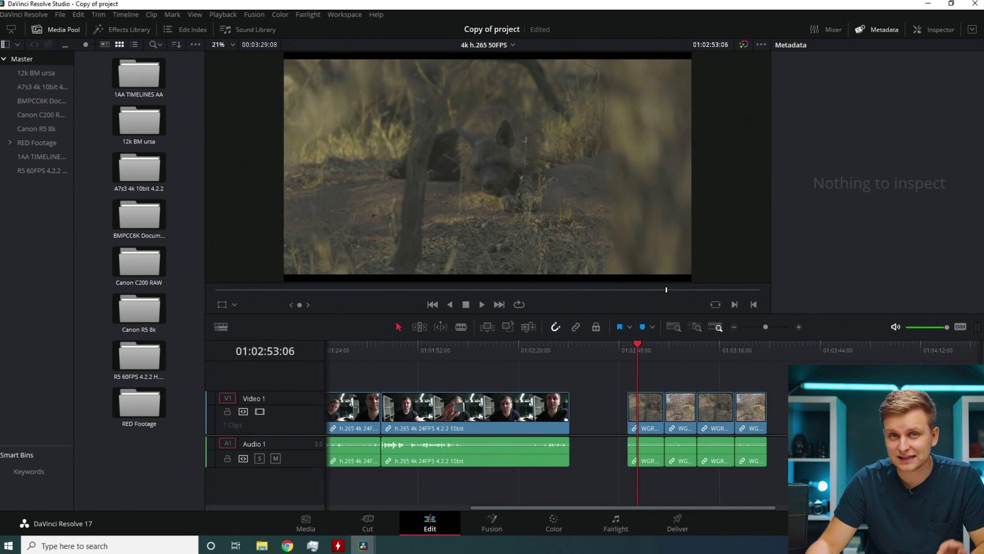
left_click(644, 420)
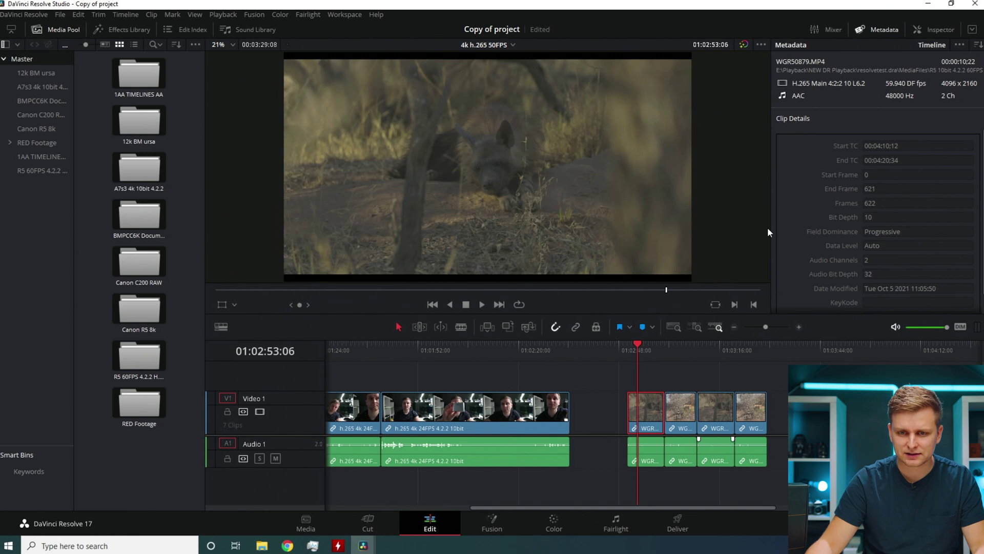
left_click(554, 523)
left_click(430, 524)
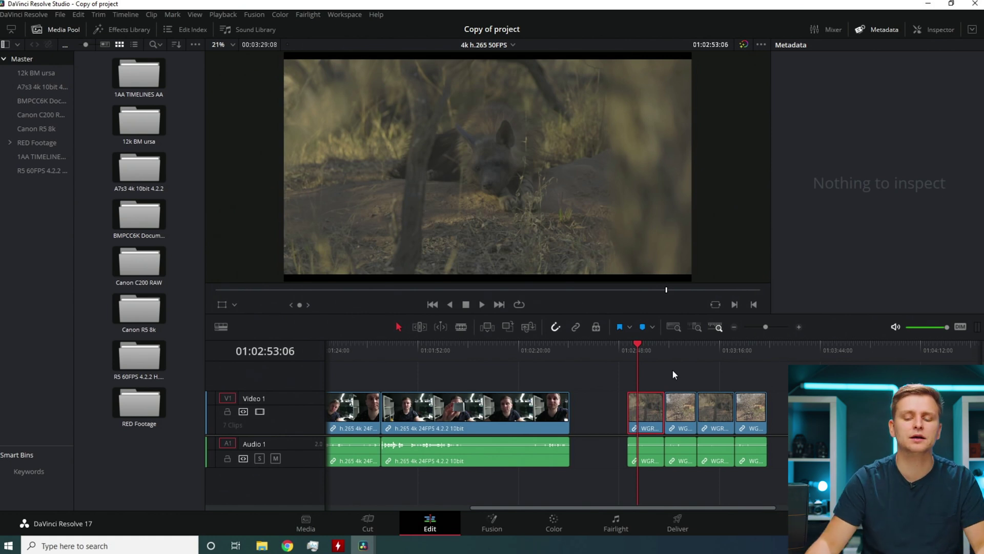
- Play the WGR wildlife clips from their start
left_click_drag(640, 344, 638, 344)
scroll(473, 367, "up", 3)
left_click(463, 369)
key("space")
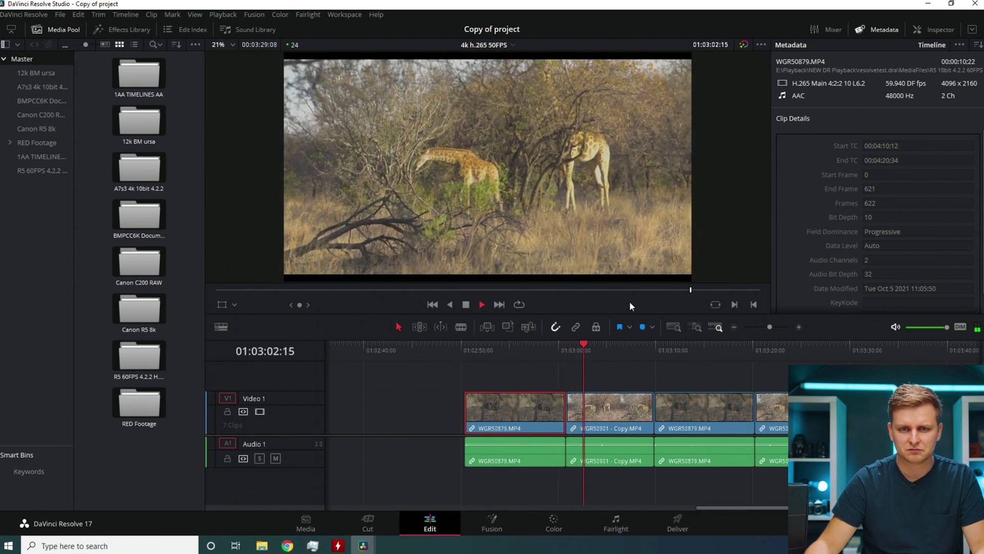
- Check the Intel UHD Graphics decoder load, then resume playback from about 01:02:56
key("alt+Tab")
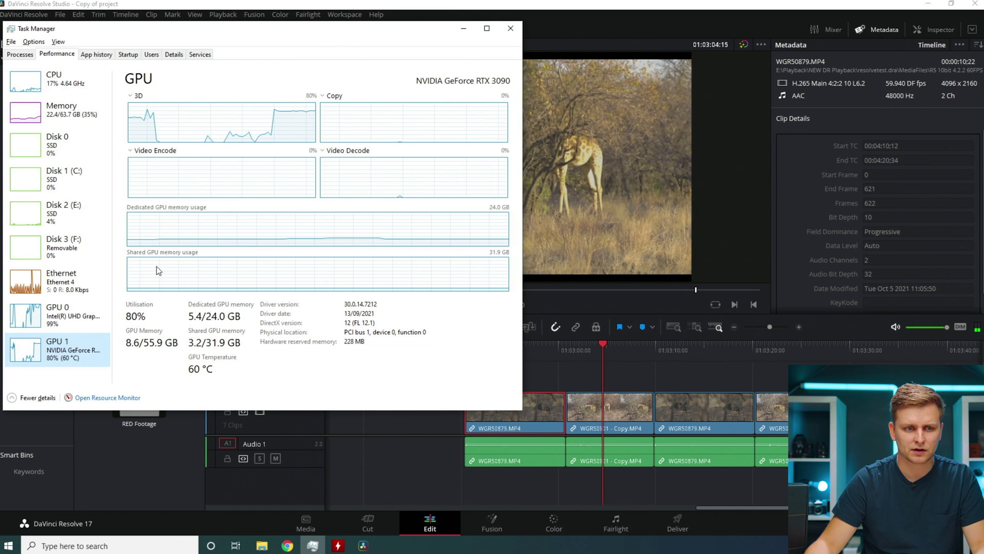
left_click(68, 324)
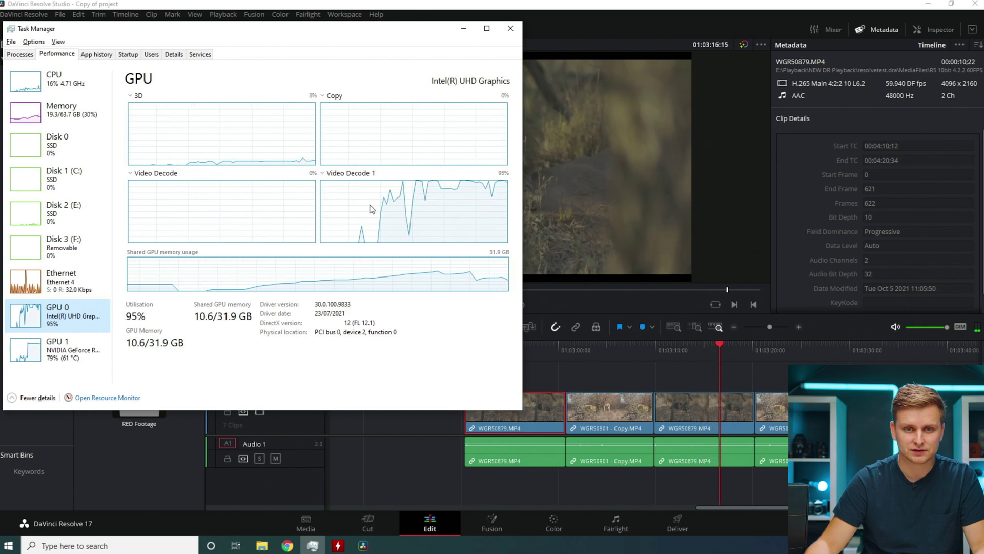
left_click(669, 370)
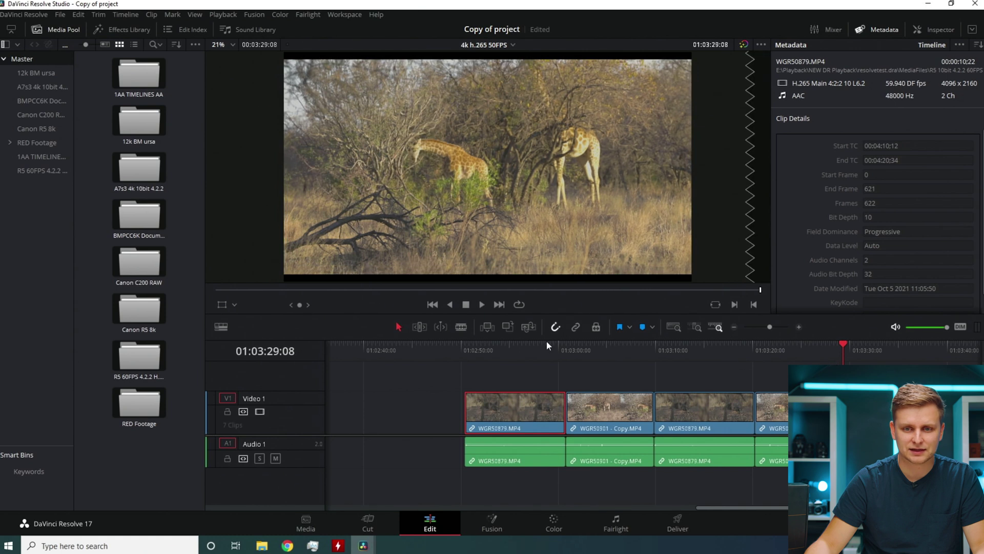
left_click_drag(546, 340, 491, 344)
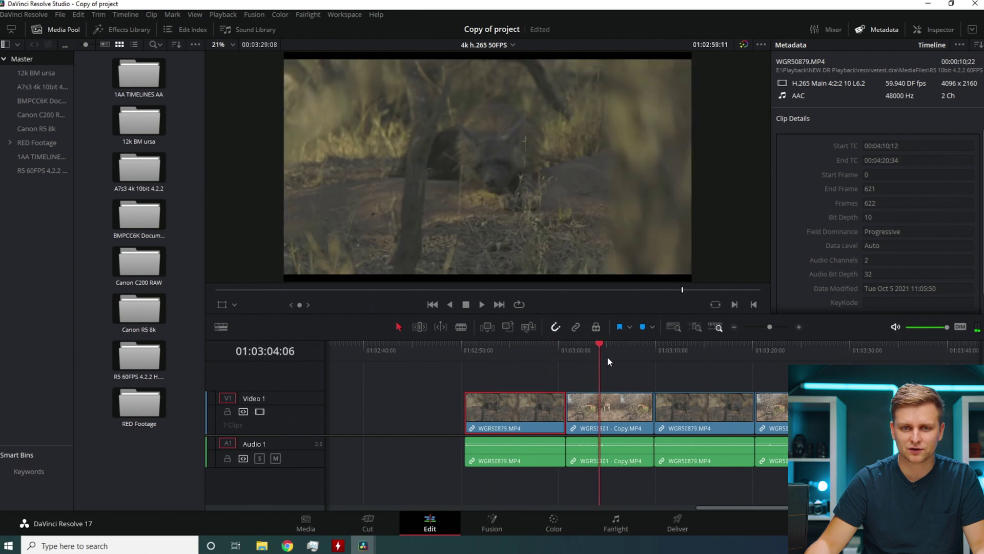
left_click_drag(610, 362, 530, 343)
key("space")
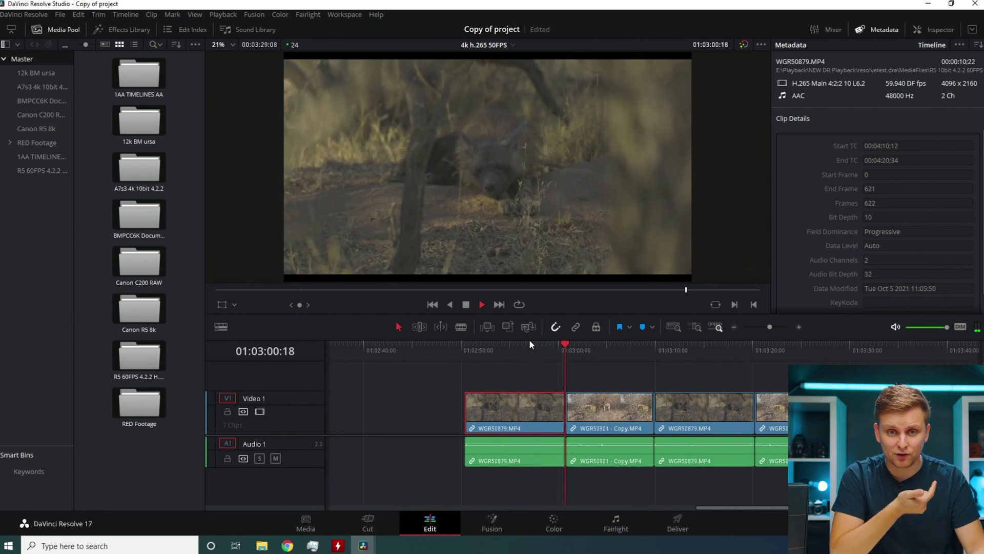
- Recheck the GPU page, then jump to about 01:03:17 and stop on the giraffe shot
key("alt+Tab")
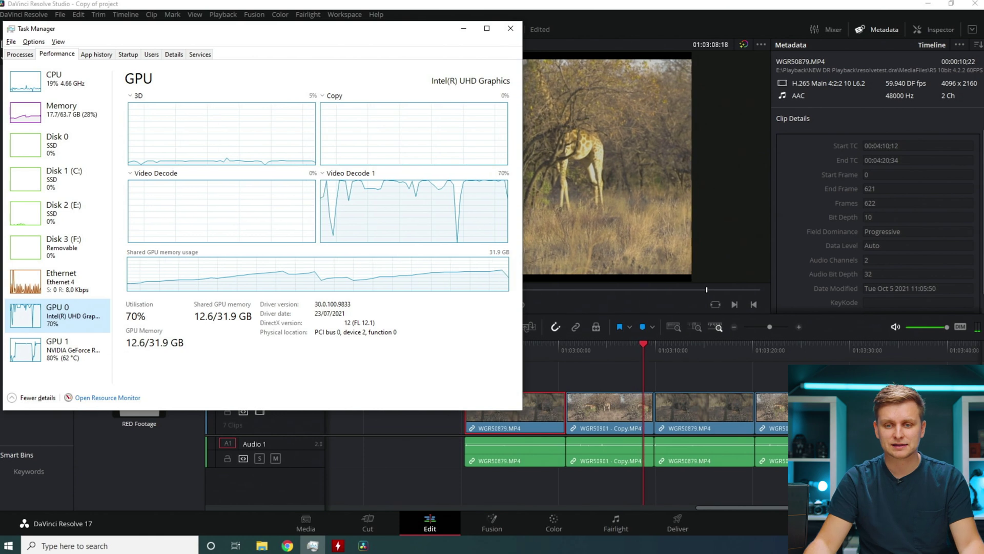
left_click(721, 380)
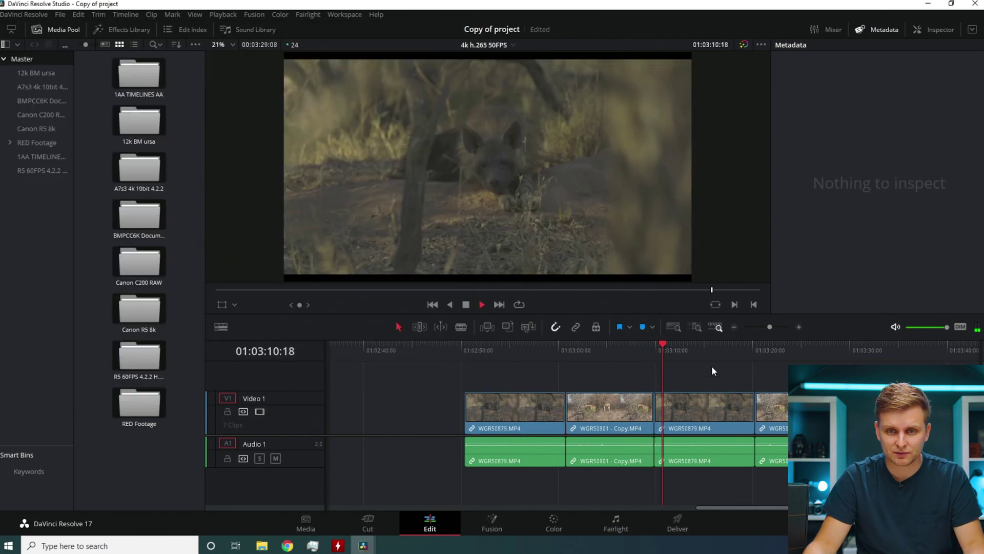
left_click(729, 351)
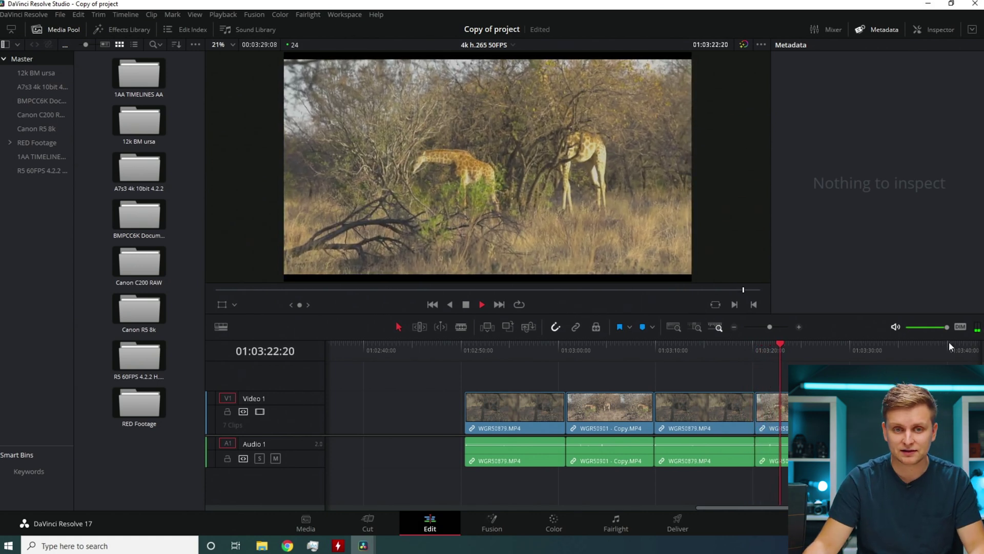
key("space")
- Bypass the colour grade and play the ungraded footage from about 01:02:59 while monitoring performance
left_click_drag(805, 337, 820, 341)
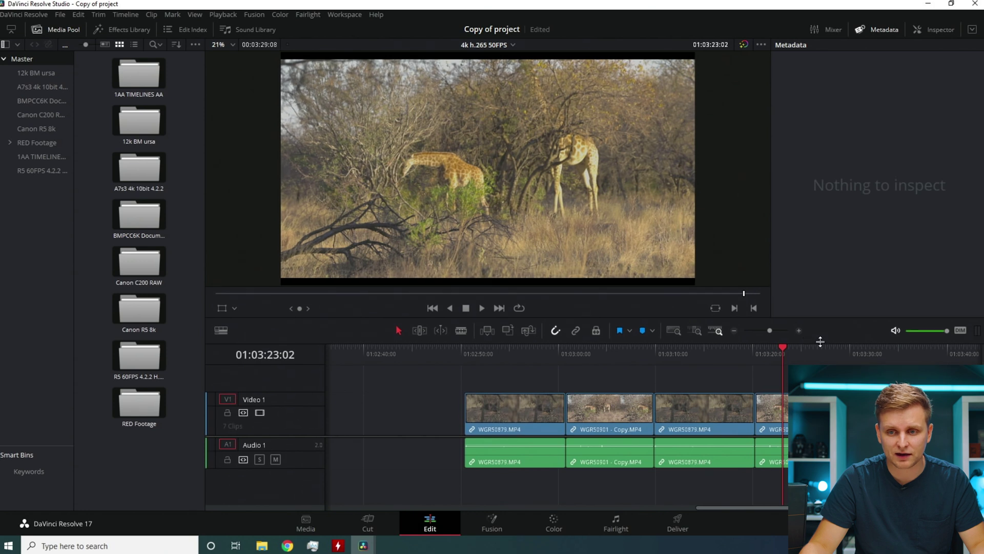
left_click(744, 45)
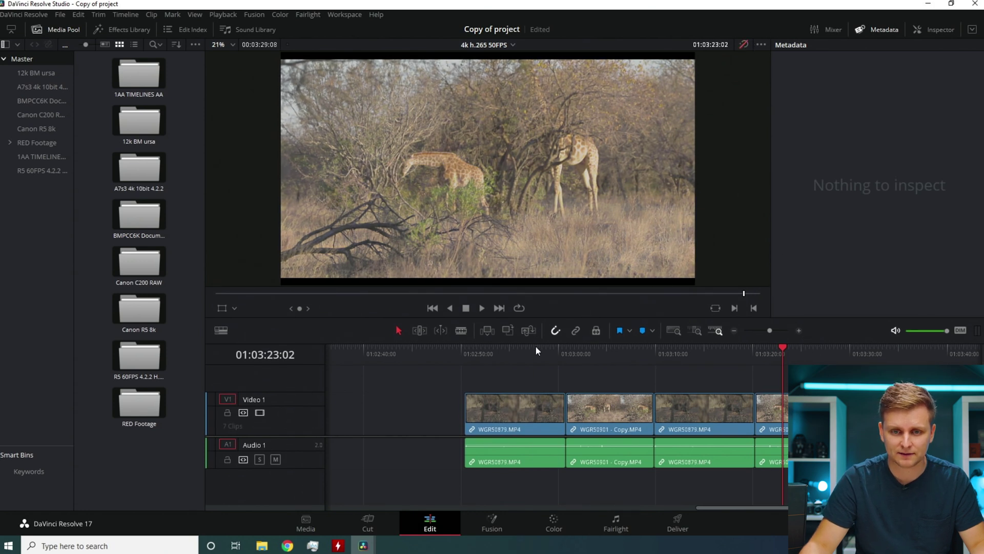
left_click_drag(536, 346, 527, 350)
left_click(552, 363)
key("space")
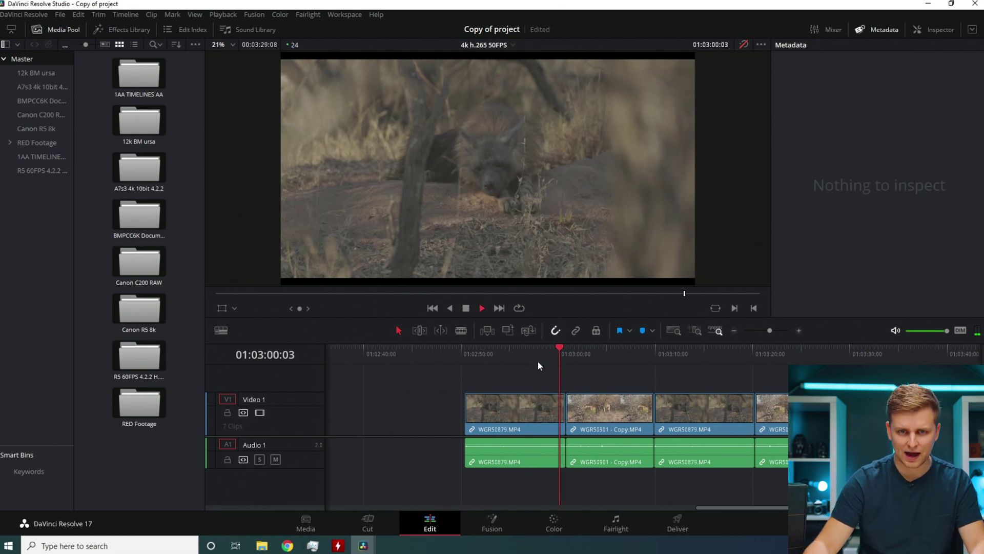
key("ctrl+shift+Escape")
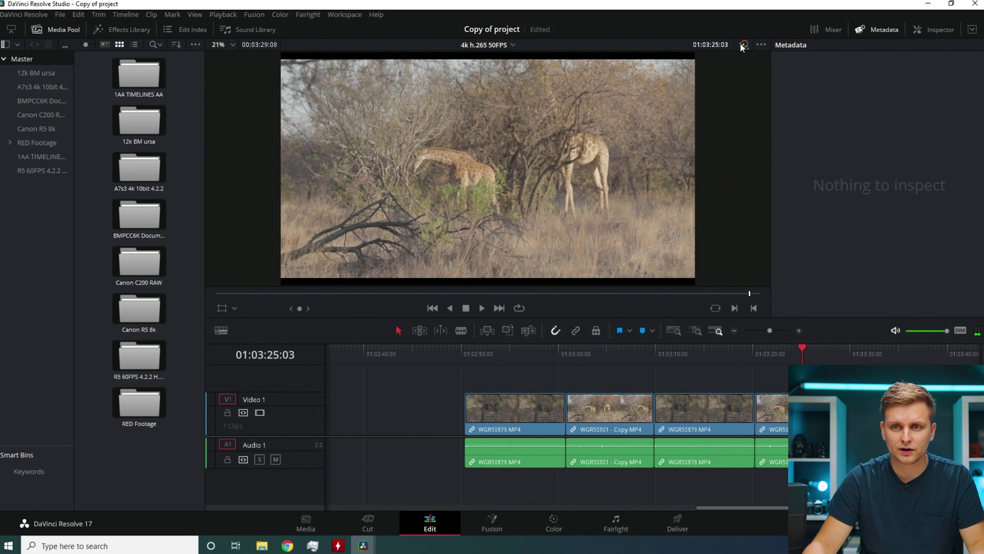
- Scrub the 4k Canon C200 RAW footage, check GPU load in Task Manager, and park at 01:03:45:18
left_click_drag(619, 343, 706, 356)
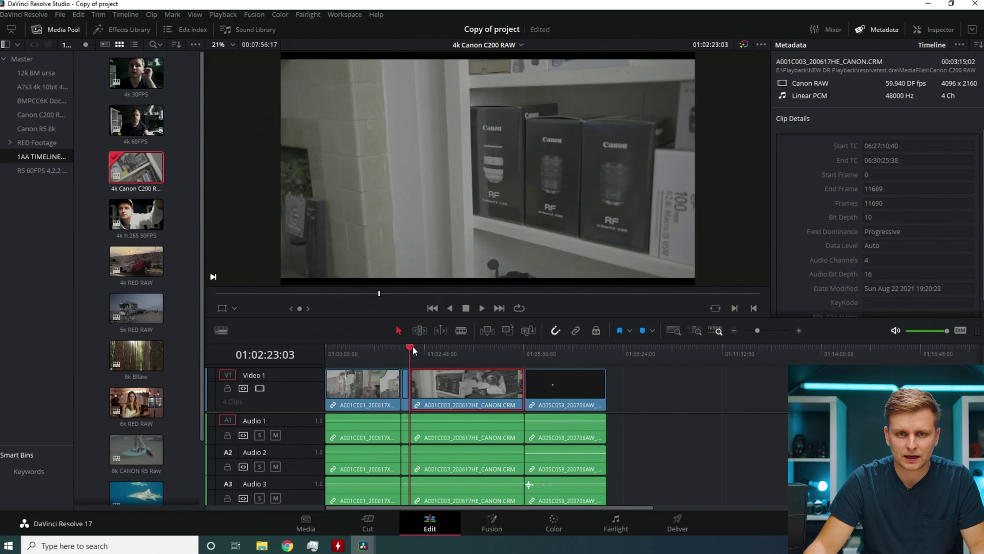
left_click_drag(411, 349, 462, 355)
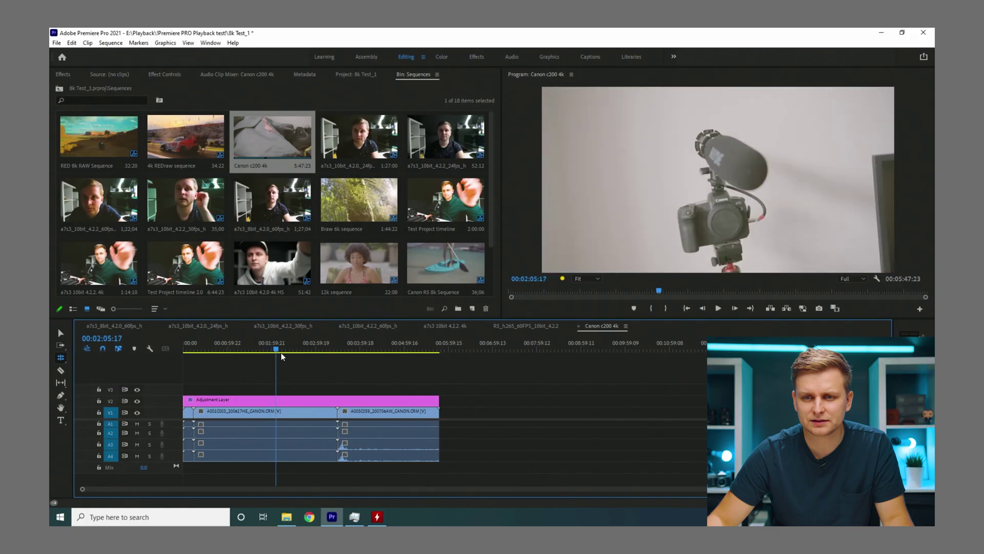
left_click_drag(279, 354, 152, 362)
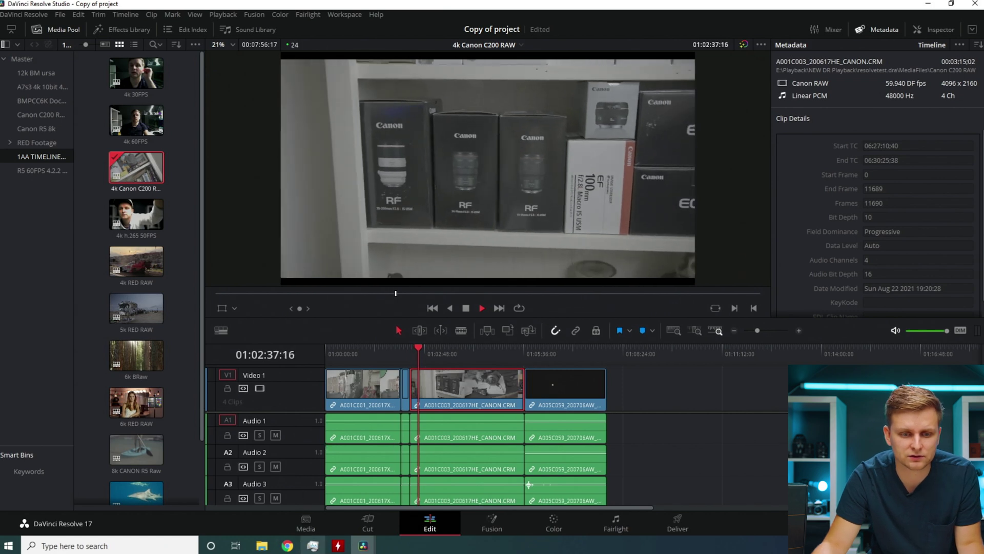
key("ctrl+shift+Escape")
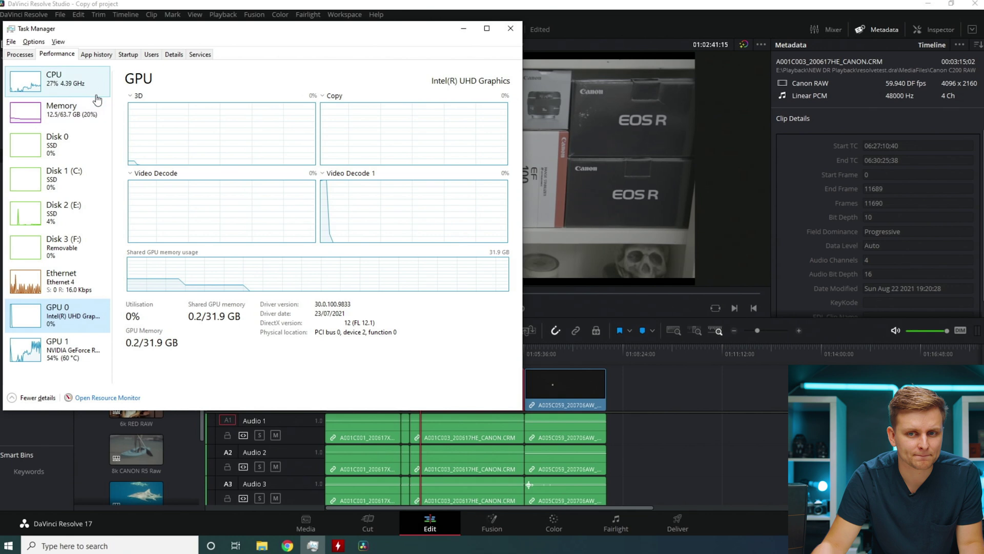
left_click(710, 404)
left_click_drag(472, 353, 459, 355)
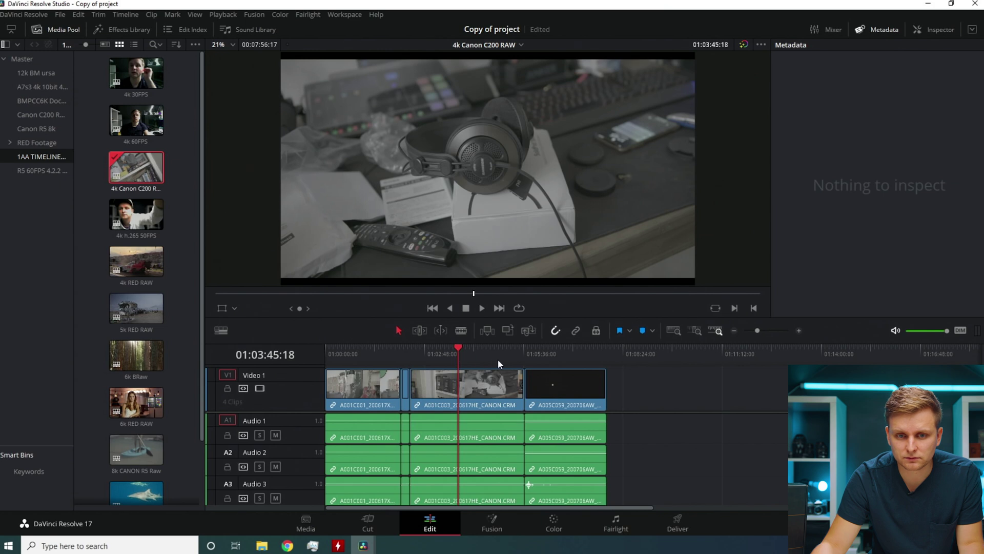
- Start Canon RAW playback and change the timeline resolution to 1920 x 1080 HD in Project Settings
key("space")
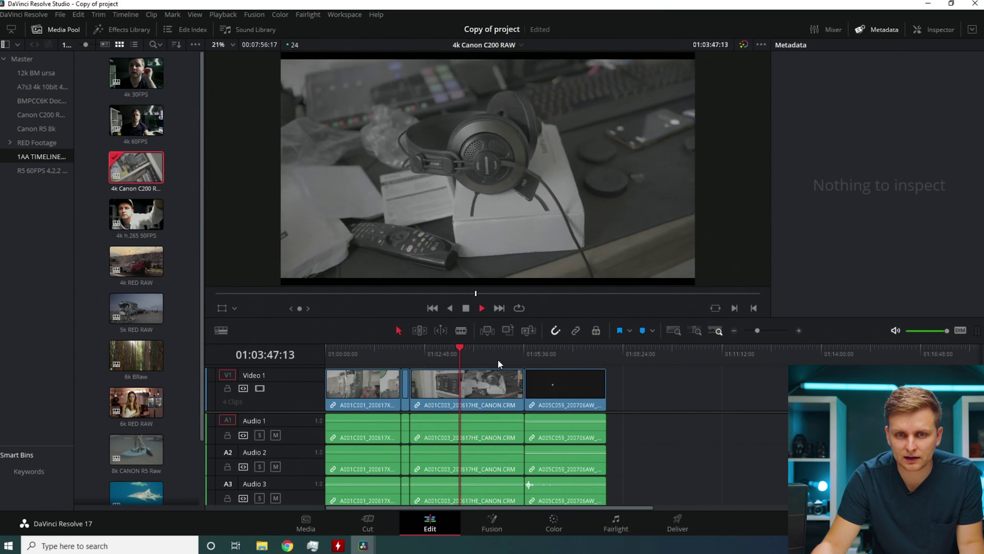
key("shift+9")
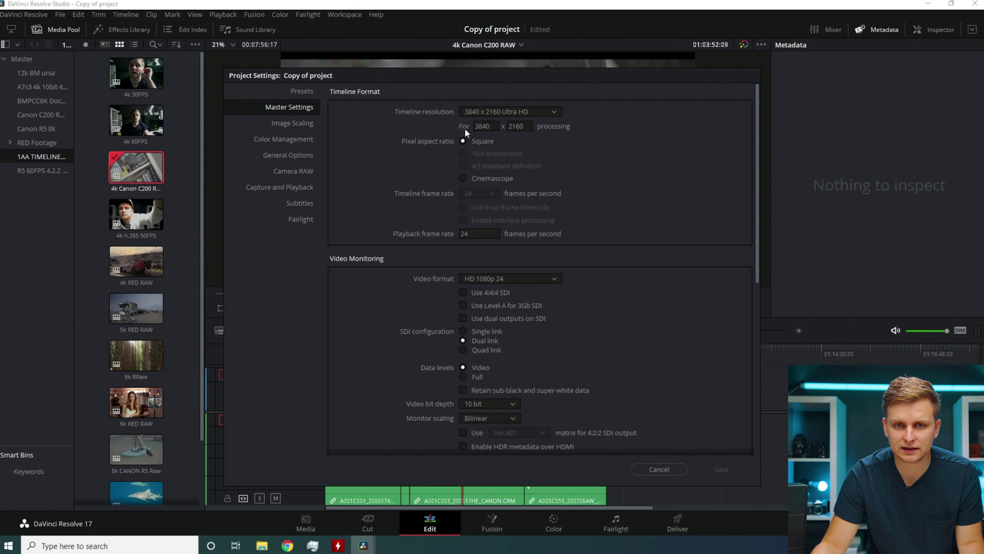
left_click(553, 112)
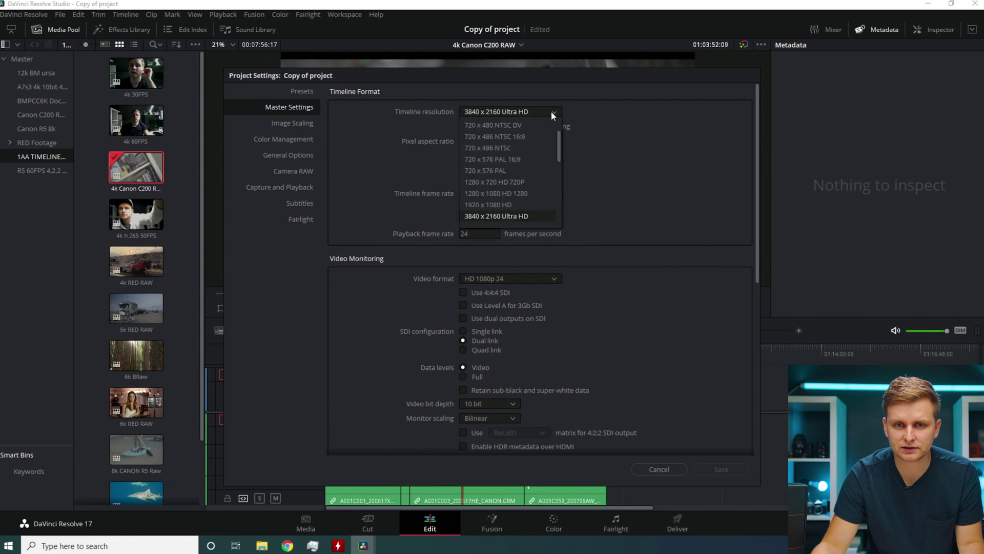
left_click(522, 204)
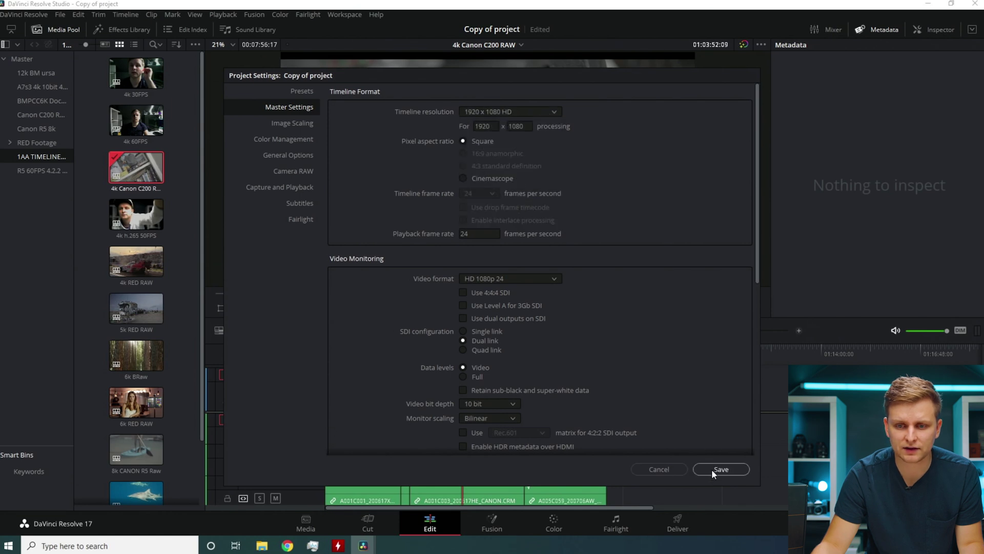
left_click(712, 469)
- Play the Canon C200 RAW clips at 1920 x 1080 HD from the current clip's start
left_click(444, 348)
left_click(424, 348)
key("space")
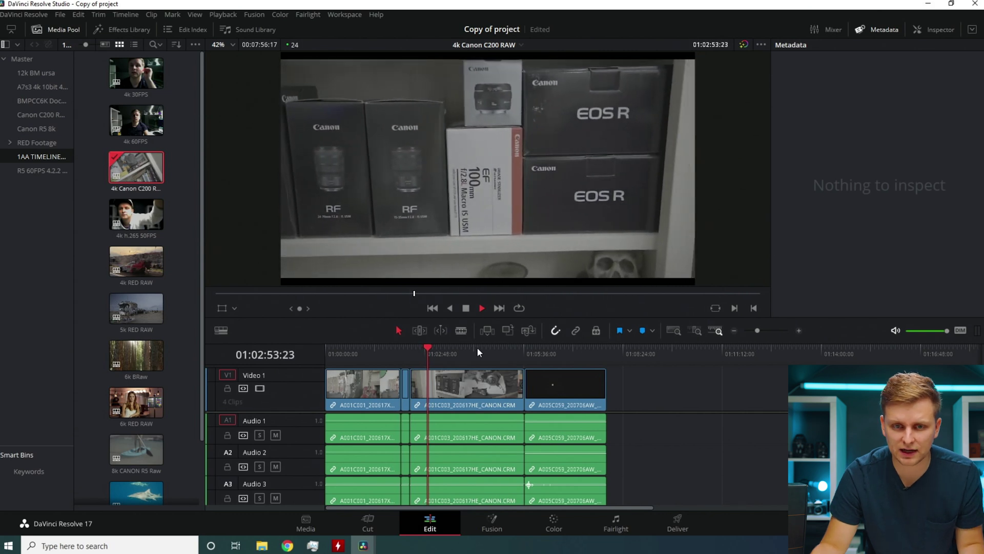
left_click_drag(477, 347, 430, 376)
key("Up")
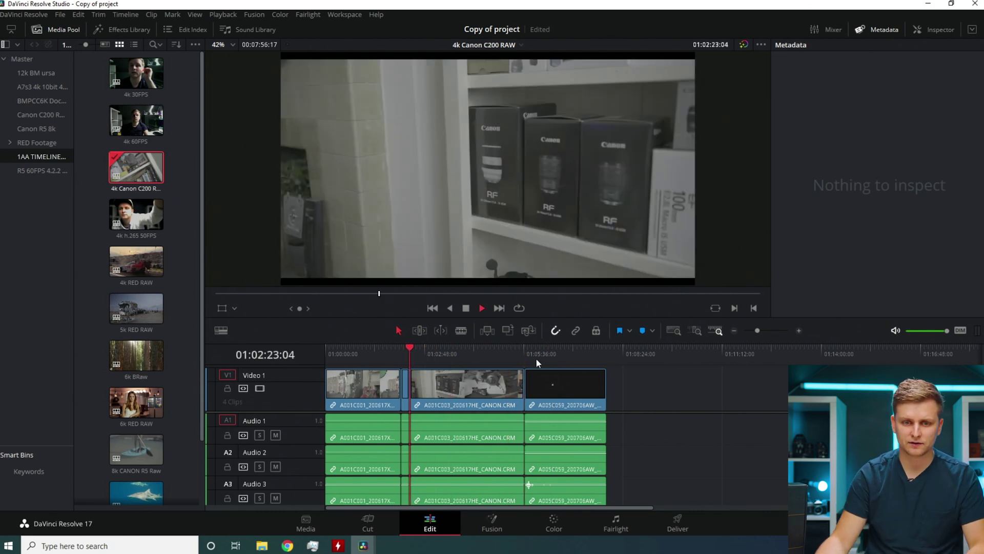
key("space")
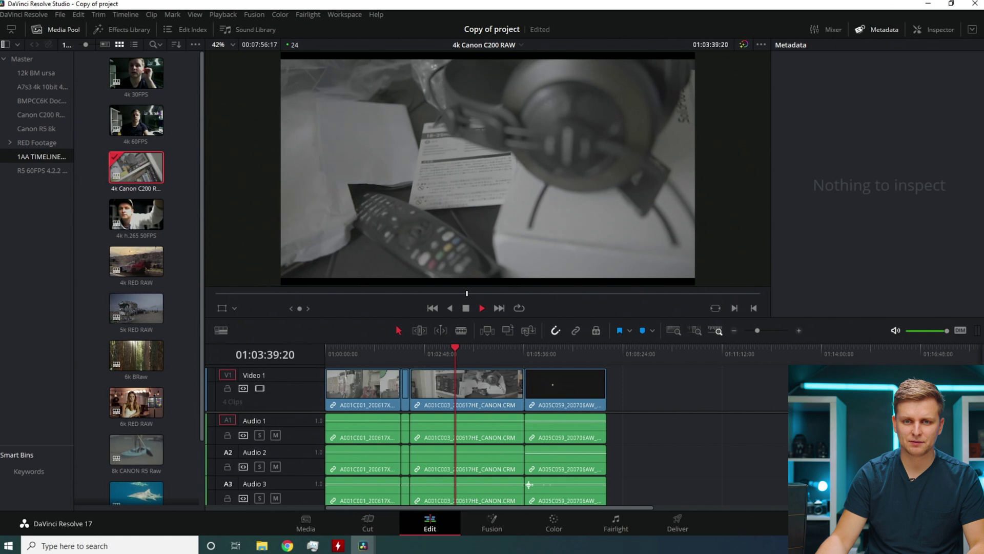
- Restore the timeline resolution to 3840 x 2160 Ultra HD and save the project settings
key("shift+9")
left_click(494, 114)
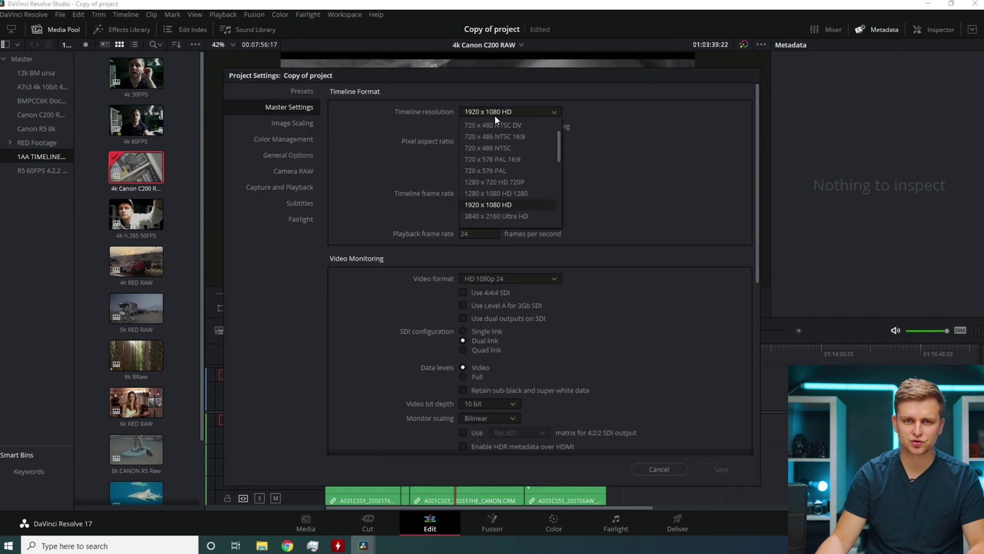
left_click(506, 218)
left_click(721, 469)
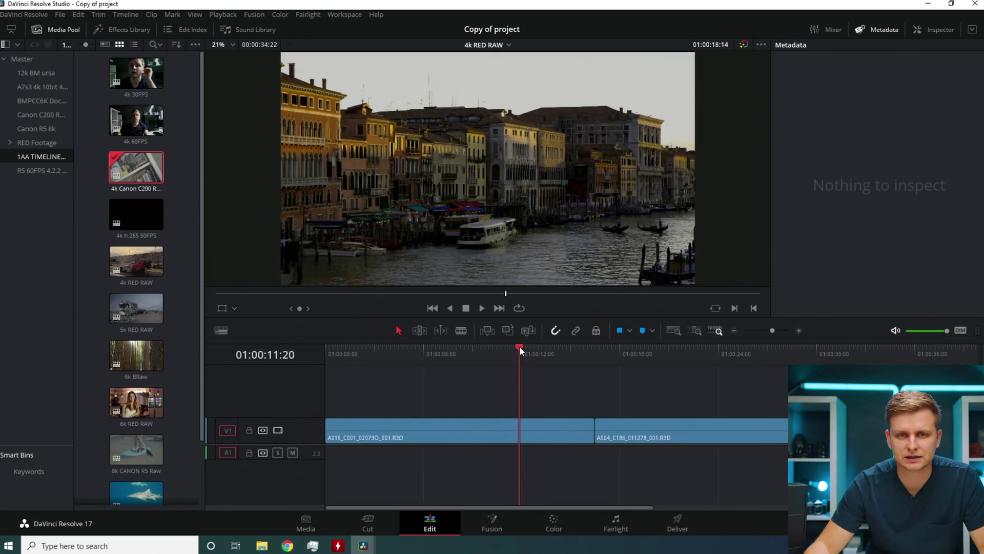
- Scrub and play the 4k RED RAW drag-racing footage, check the performance monitor, then stop near 01:00:10
left_click_drag(519, 346, 776, 375)
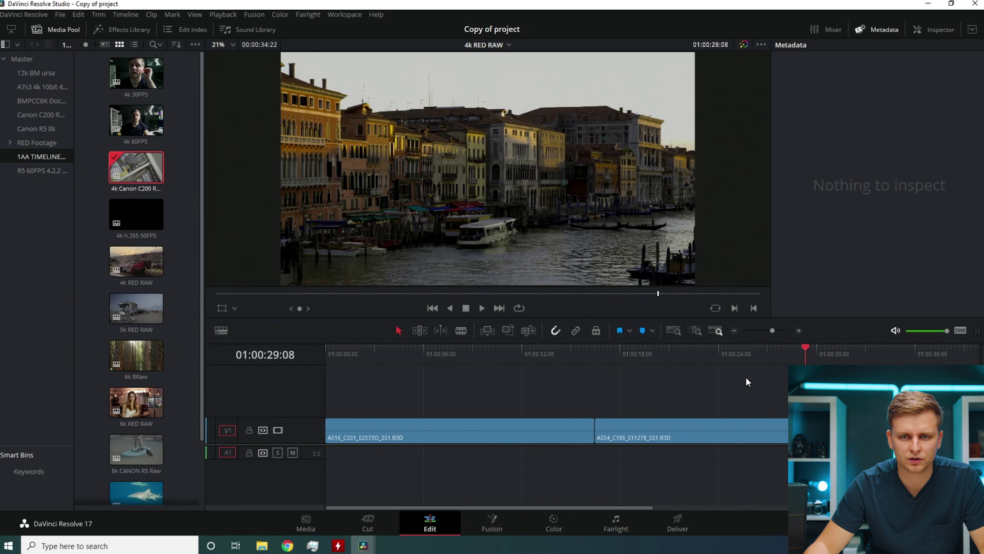
left_click_drag(715, 379, 312, 366)
key("space")
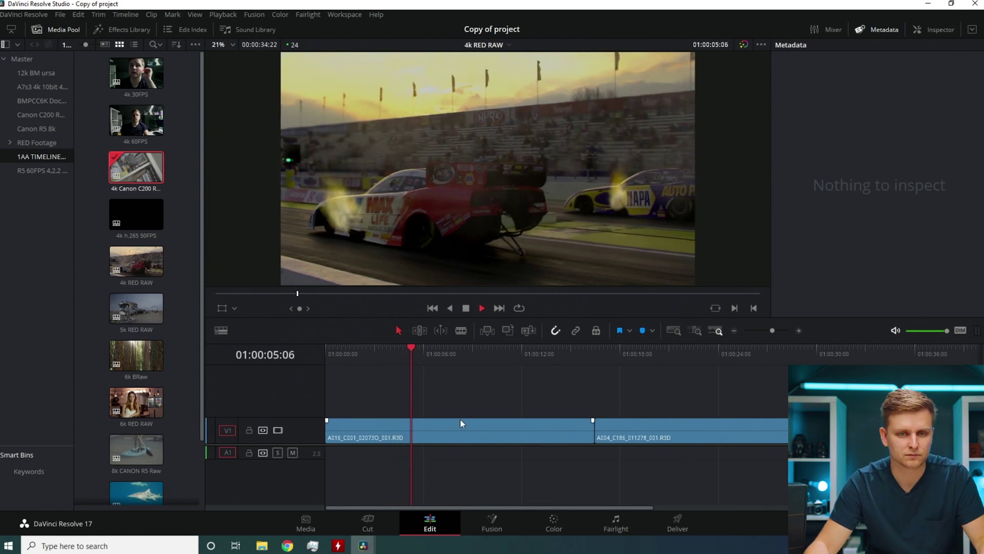
key("alt+Tab")
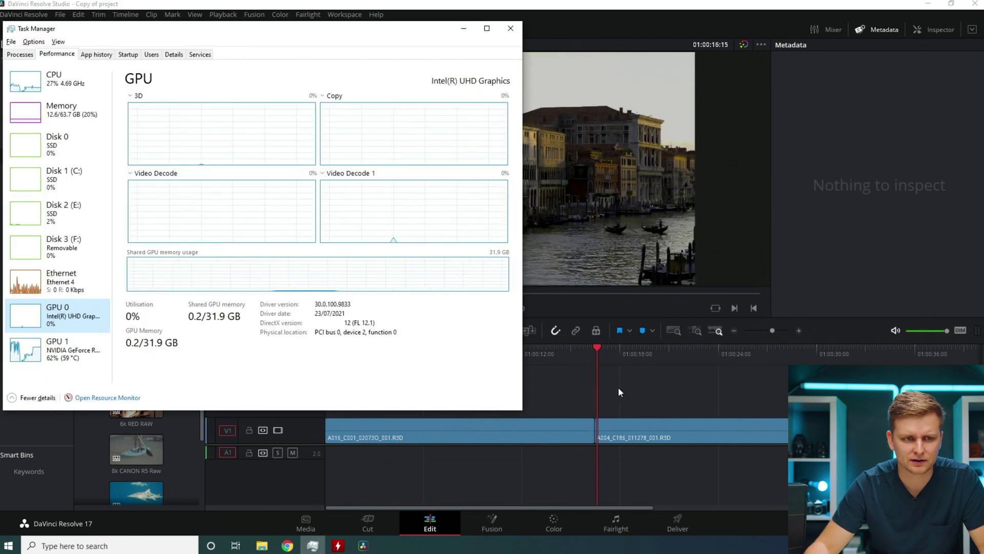
left_click(653, 387)
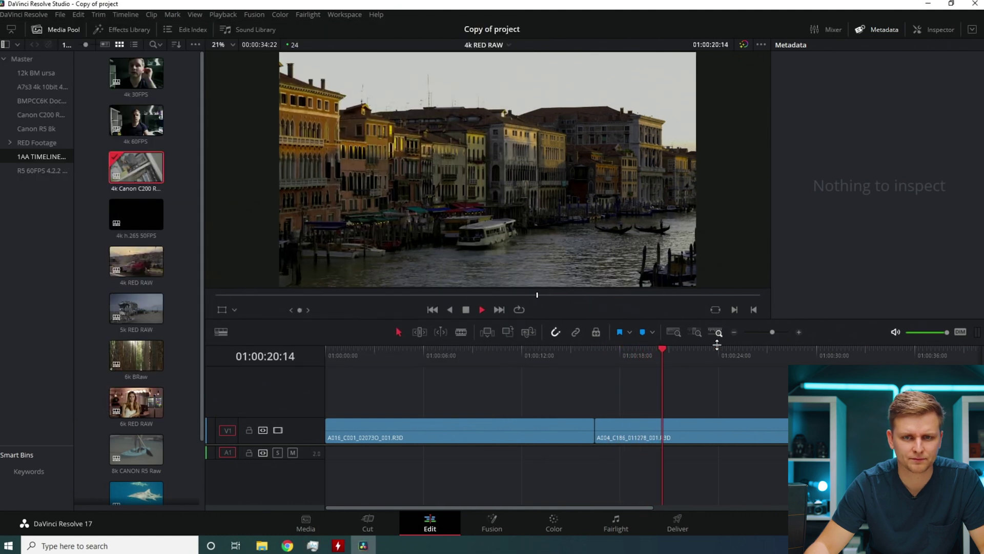
left_click_drag(767, 363, 794, 363)
left_click_drag(603, 395, 496, 404)
key("space")
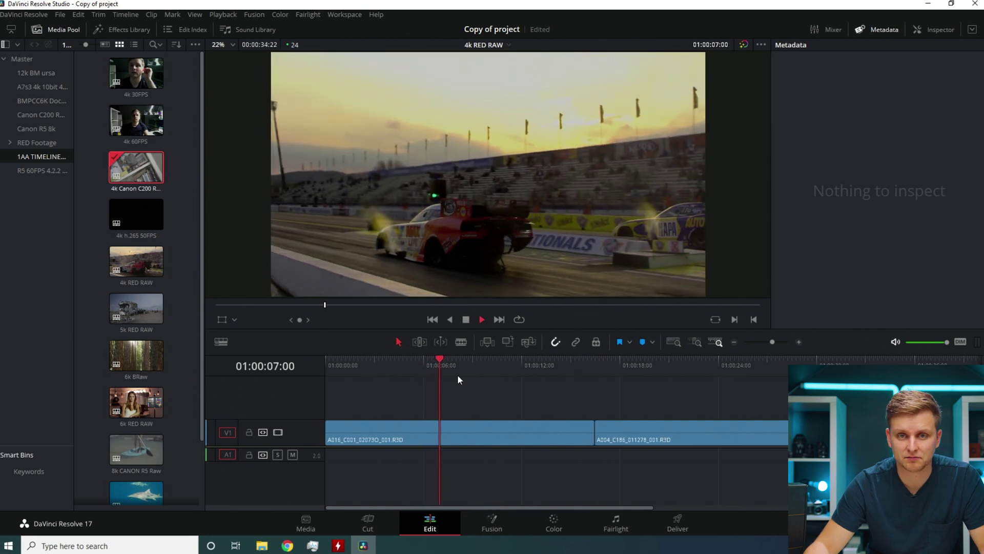
key("space")
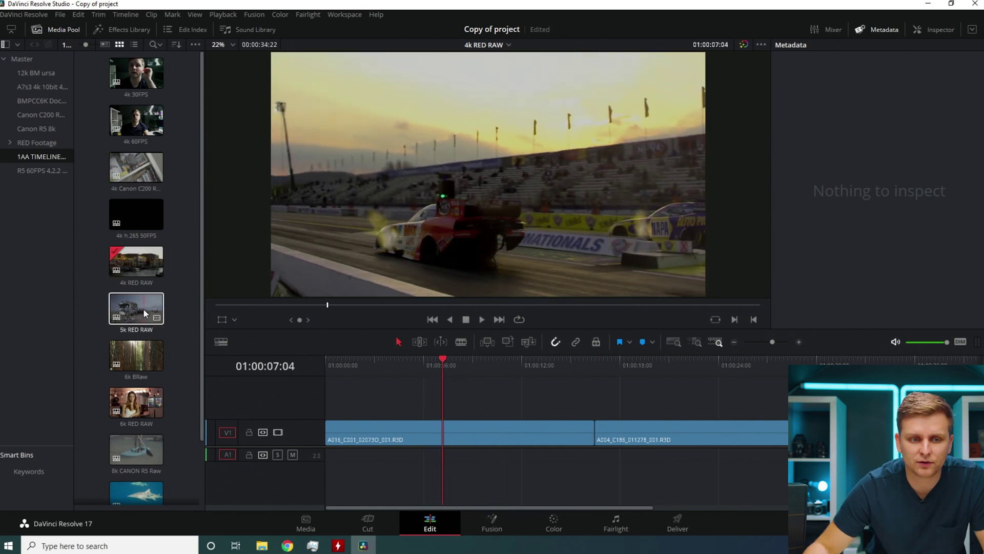
- Open the 5k RED RAW timeline, play the graffiti-tower clip from the start, and check load in Task Manager
double_click(144, 309)
left_click_drag(460, 369, 316, 355)
key("space")
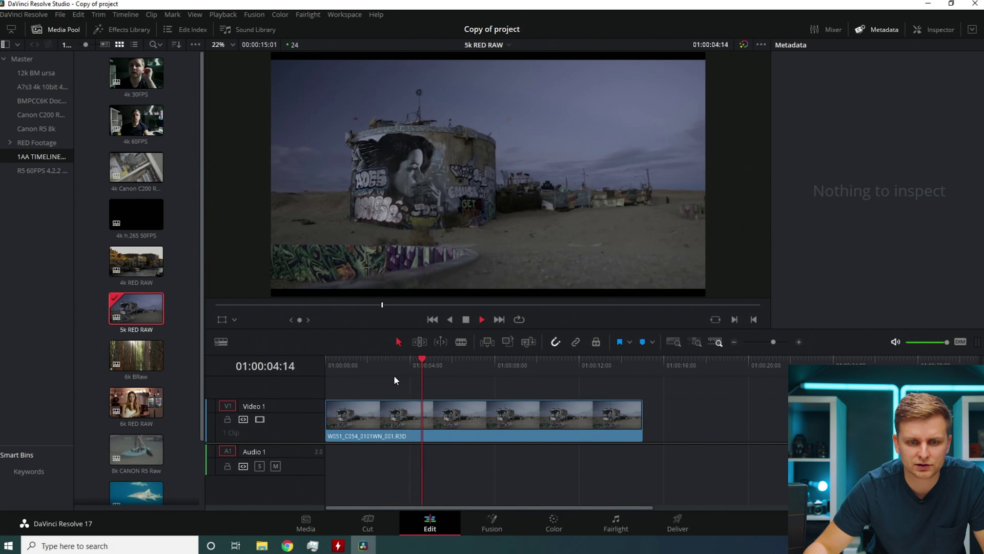
key("ctrl+shift+Escape")
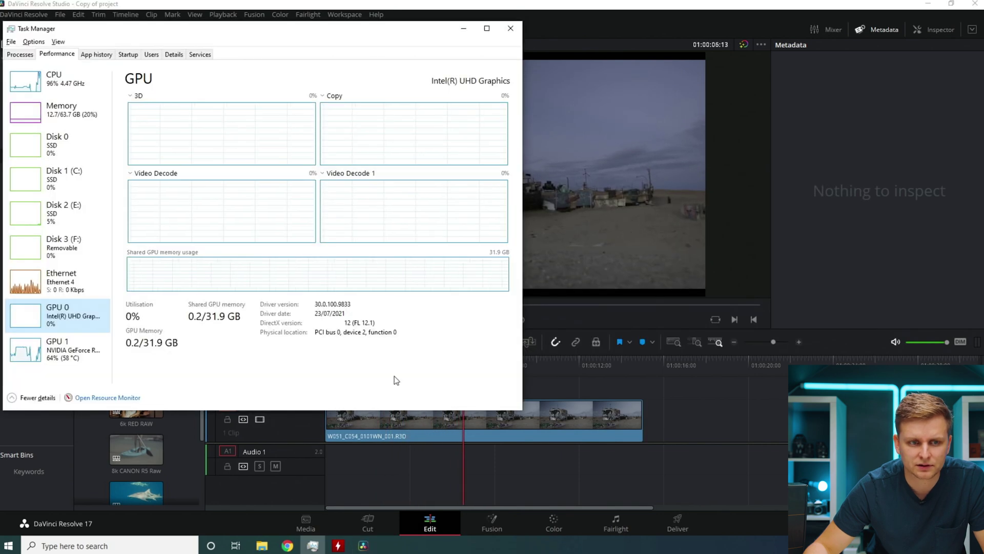
left_click(652, 383)
left_click(454, 377)
left_click(533, 379)
left_click(552, 379)
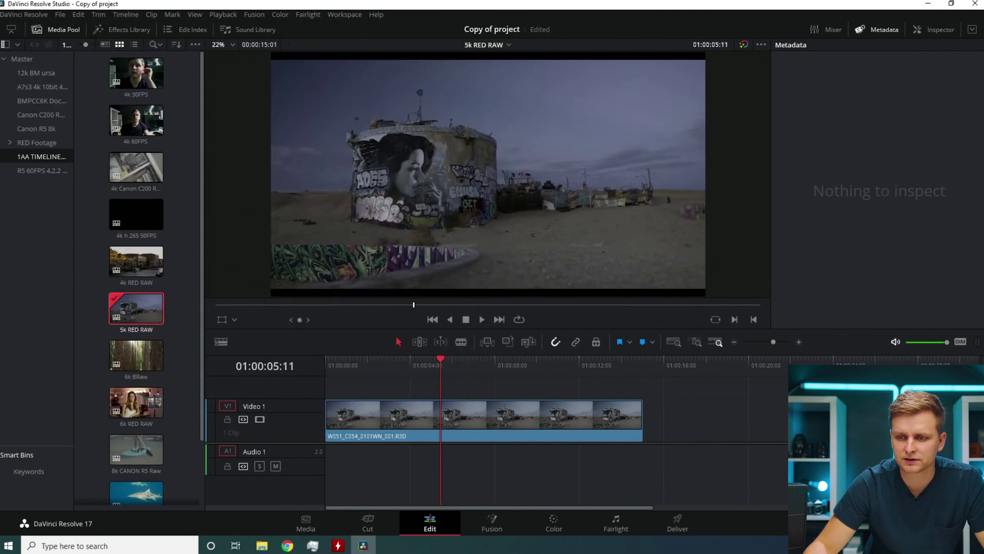
- Move the playhead back to about 01:00:05 and save a 1920 x 1080 HD timeline resolution
key("shift+9")
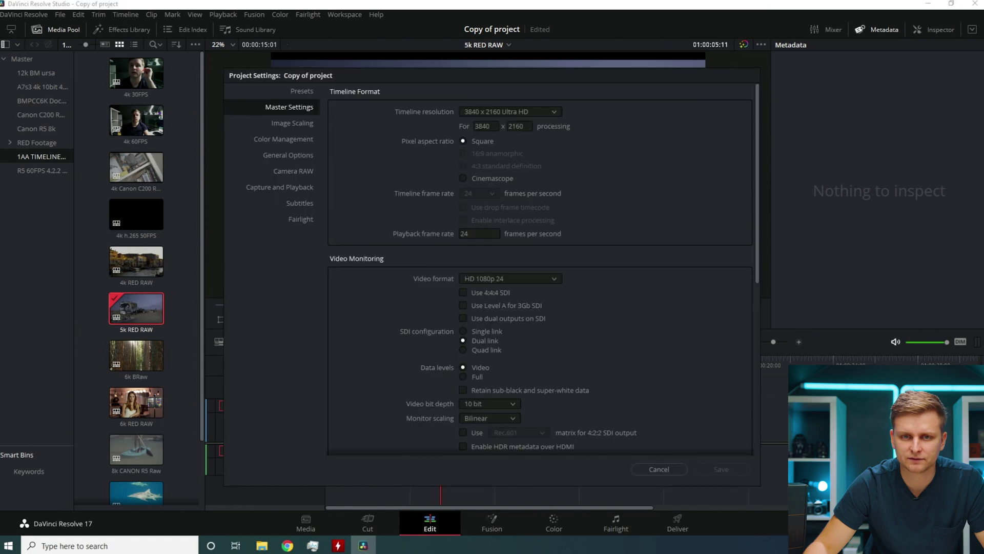
left_click(660, 470)
left_click_drag(537, 368, 450, 365)
key("shift+9")
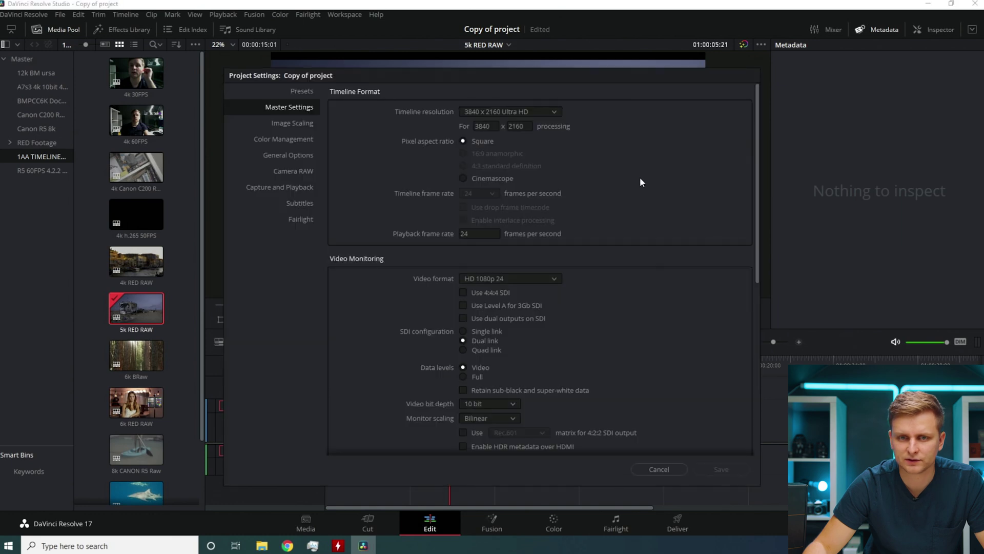
left_click(518, 111)
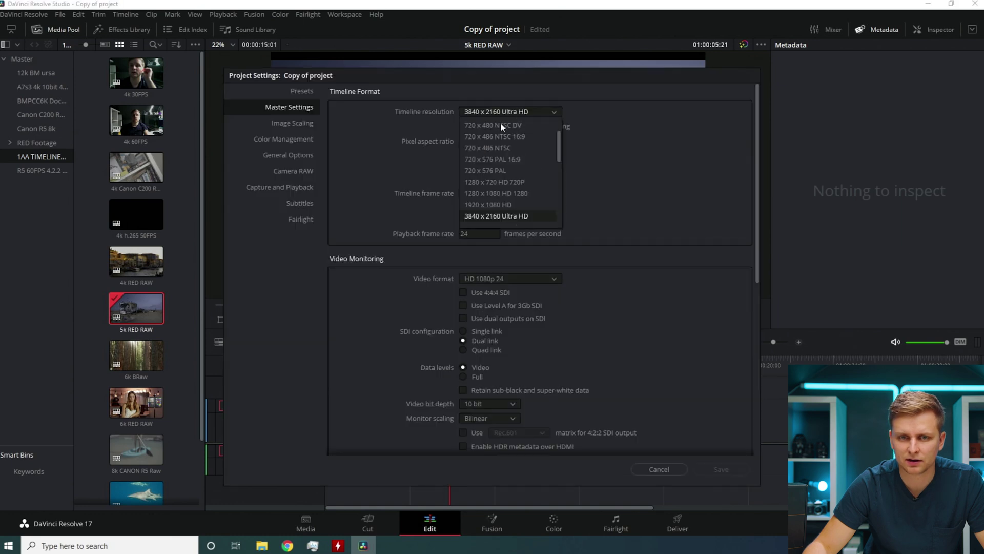
left_click(487, 204)
left_click(722, 470)
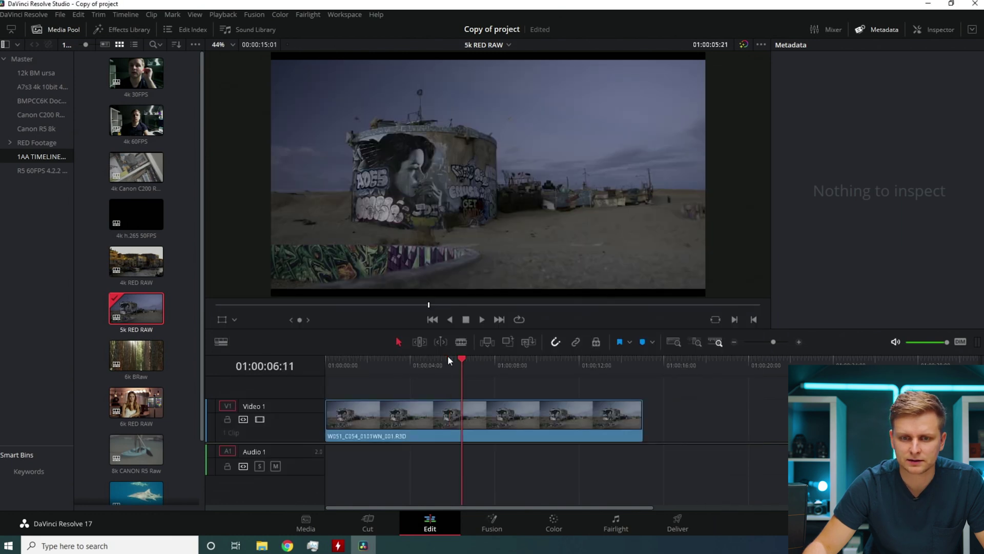
- Play the 5k RED RAW clip at 1920 x 1080 HD from the start and view Task Manager's GPU load
left_click_drag(444, 358, 303, 395)
key("space")
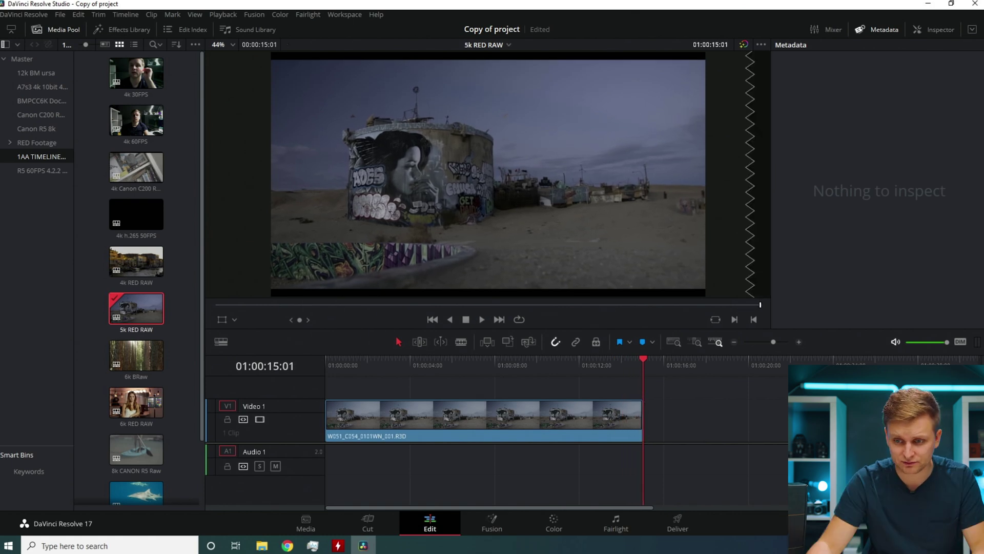
key("shift+9")
key("Escape")
key("Home")
key("space")
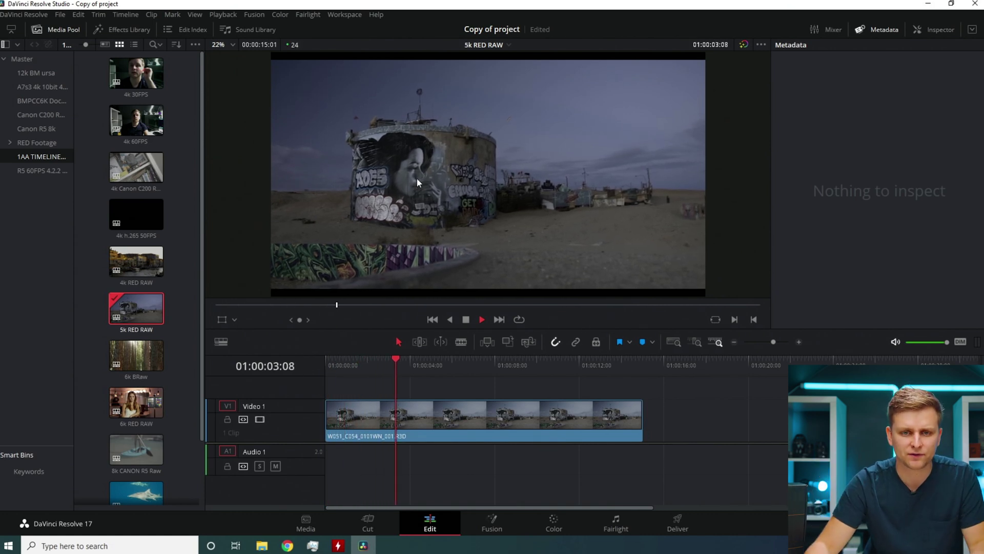
key("alt+Tab")
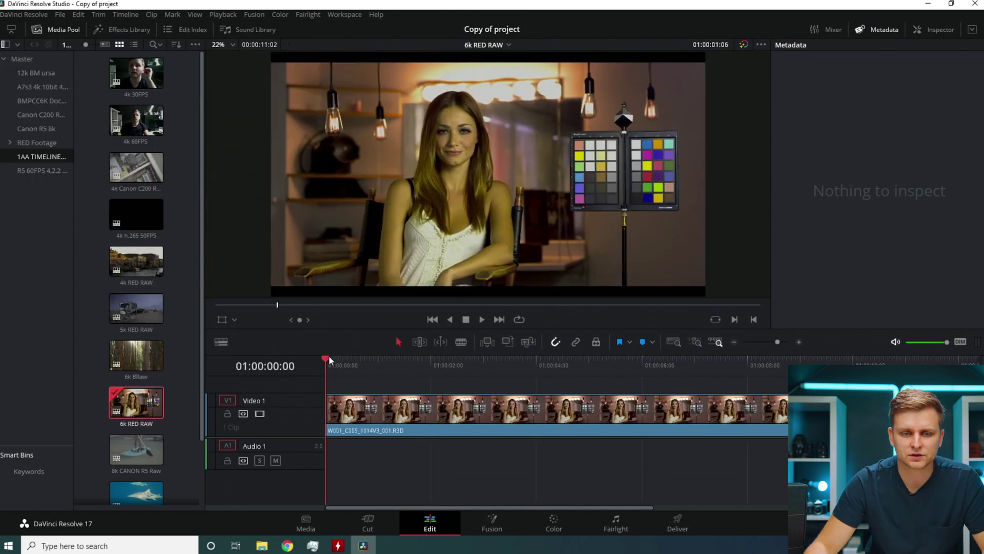
- Scrub the 6k RED RAW interview clip with colour grades bypassed, between about 01:00:01 and 01:00:05
left_click_drag(328, 355, 865, 381)
left_click_drag(809, 368, 496, 368)
left_click(744, 45)
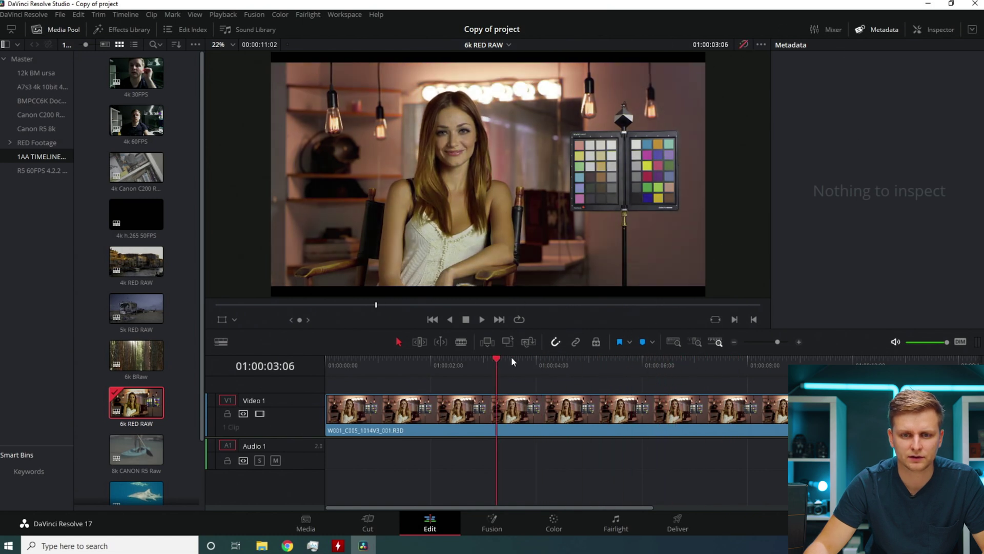
left_click_drag(506, 353, 830, 374)
left_click_drag(631, 383, 371, 362)
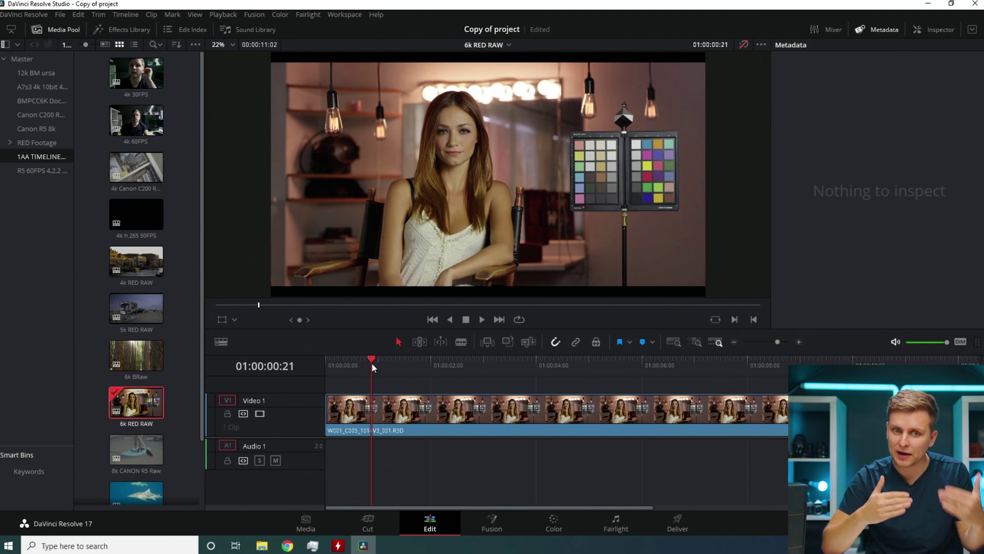
left_click_drag(366, 362, 281, 364)
- Play the 6k RED RAW clip with its grade re-enabled and check GPU load in Task Manager
left_click(744, 44)
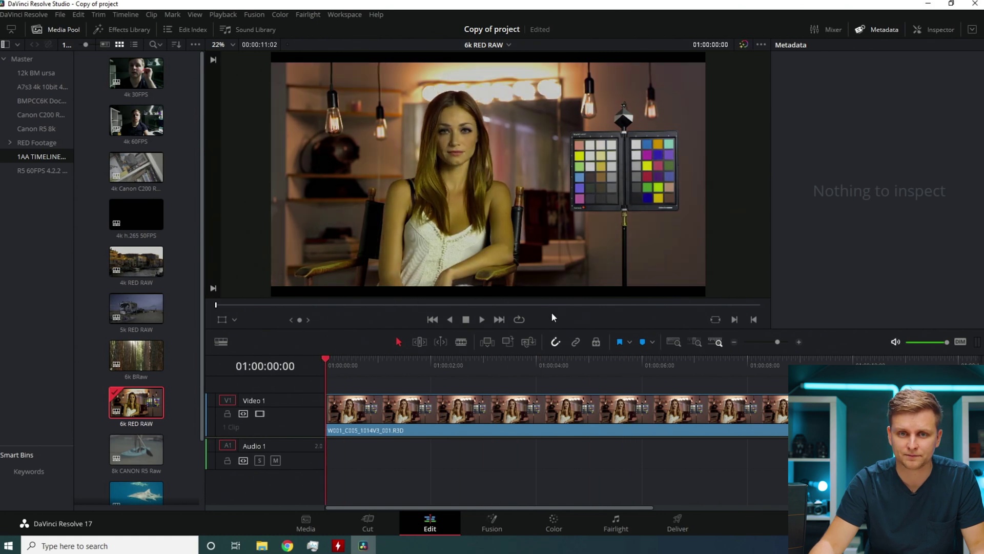
key("space")
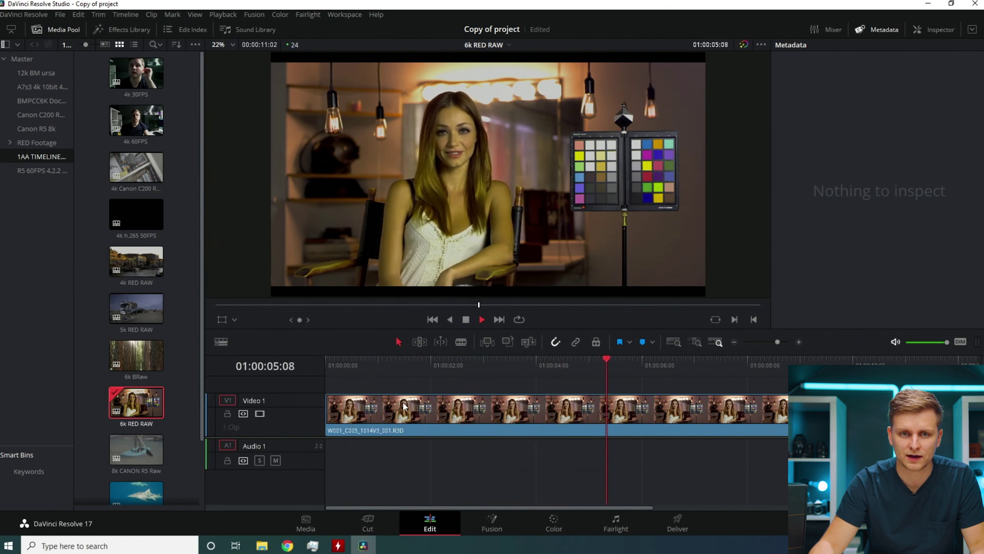
left_click(312, 545)
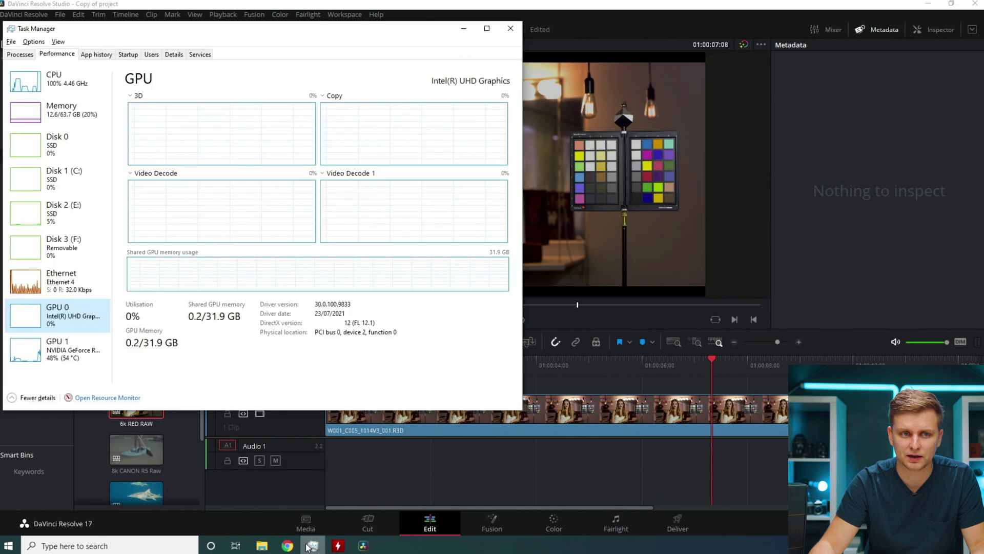
left_click(309, 545)
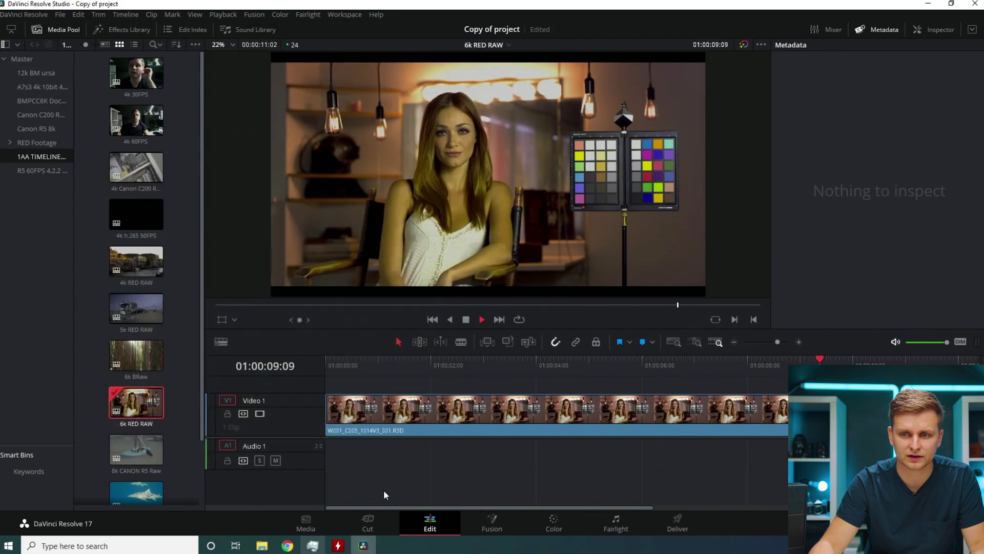
- Fit the timeline to view and place a second copy of the clip after the first
key("Home")
key("ctrl+minus")
key("ctrl+minus")
left_click_drag(136, 402, 498, 410)
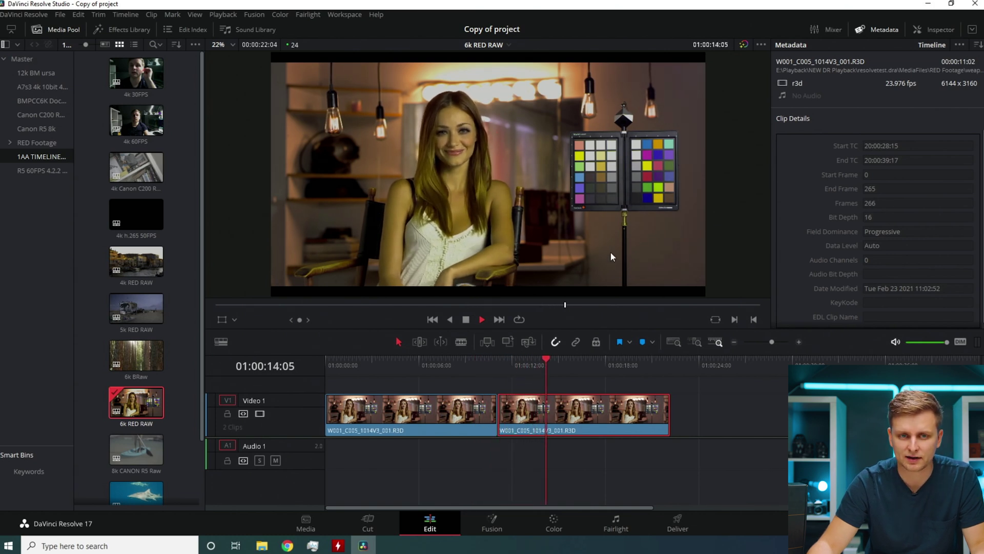
key("alt+Tab")
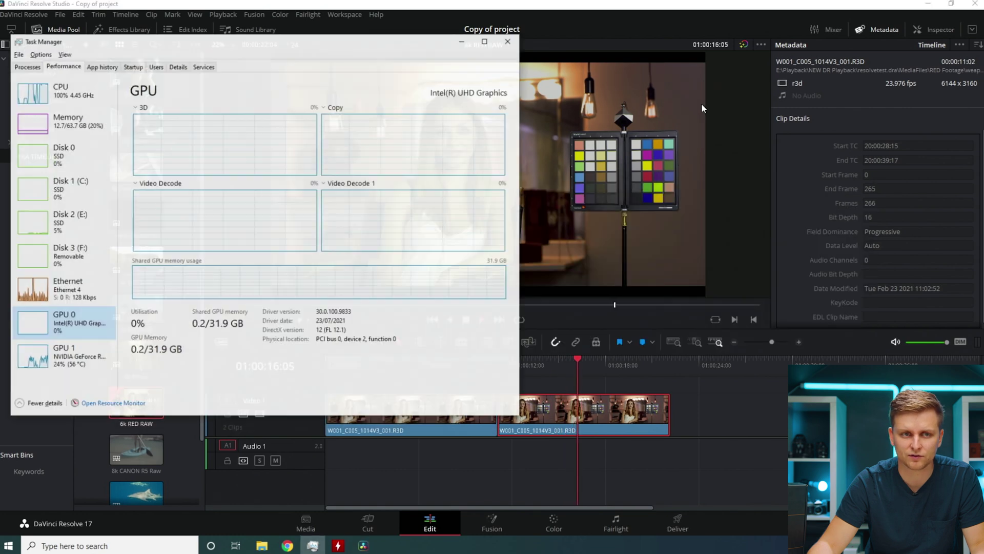
left_click(778, 424)
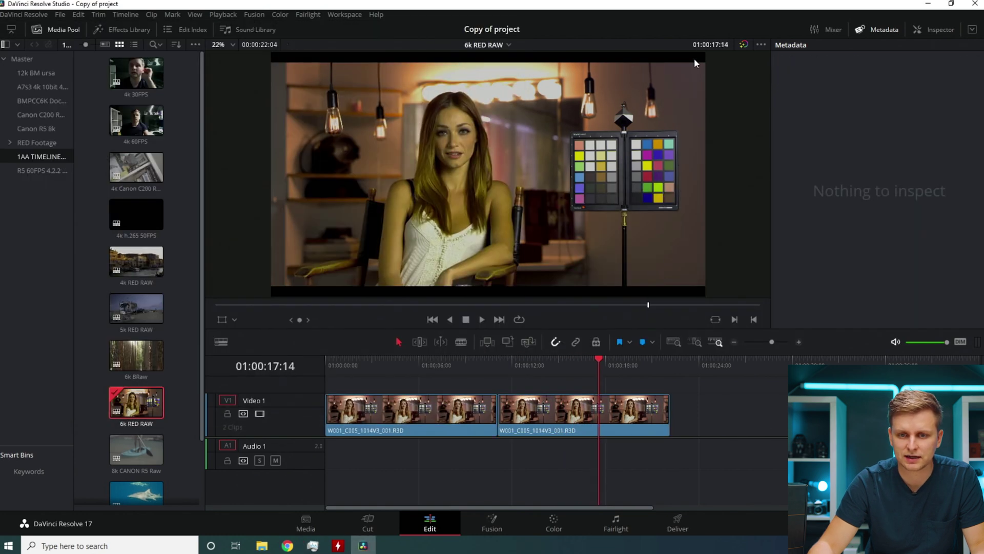
- Play both 6k RED RAW clips ungraded from the start, then park the playhead at 01:00:01:03
left_click(747, 46)
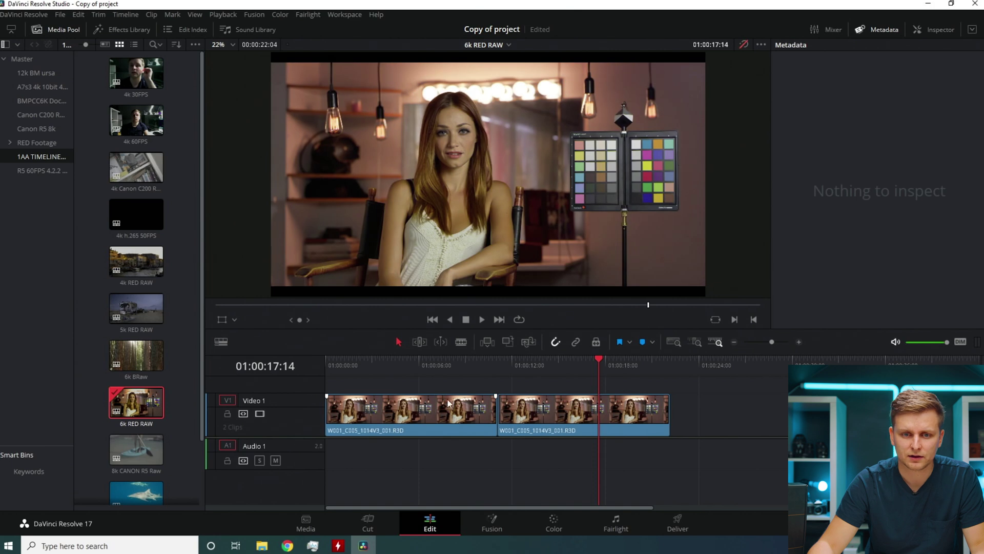
key("Home")
key("space")
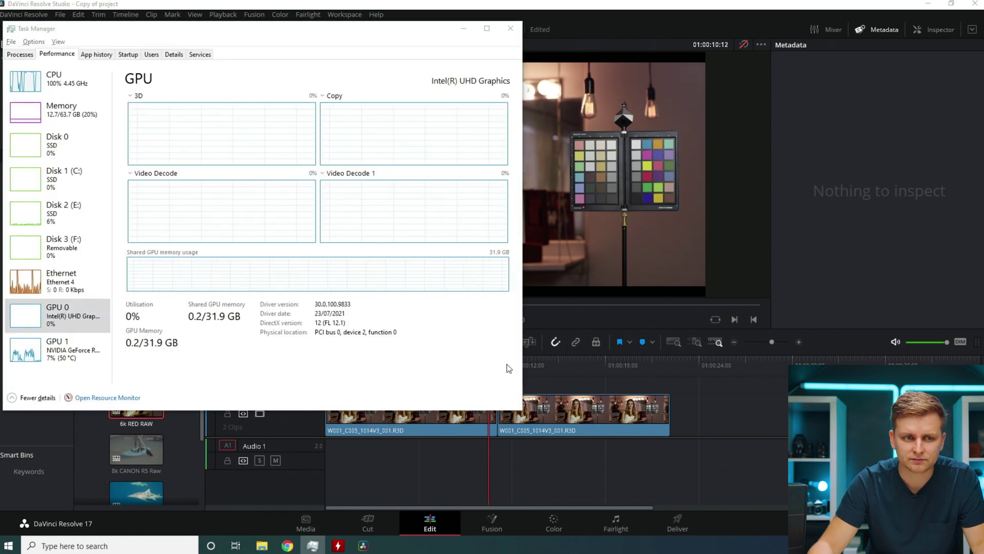
key("alt+Tab")
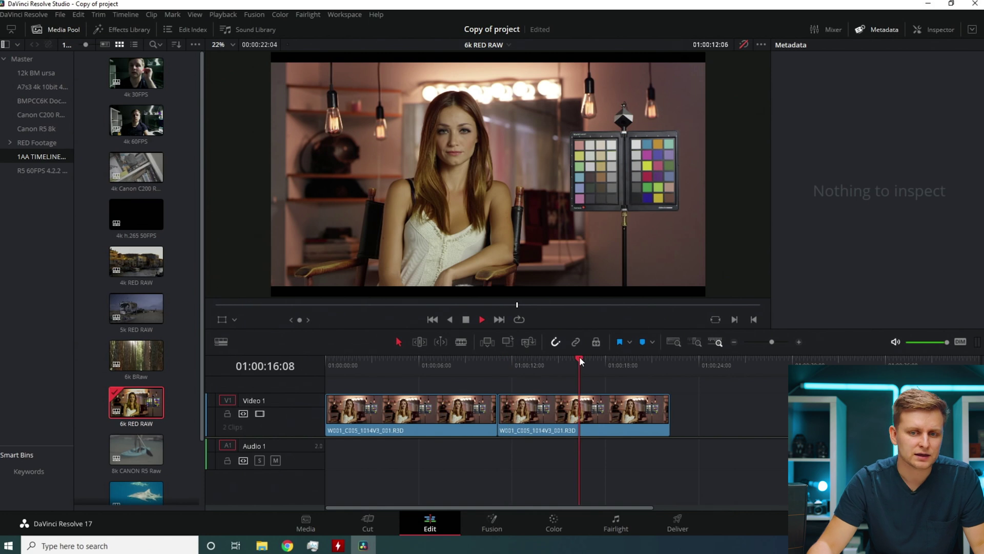
left_click(400, 362)
left_click(343, 361)
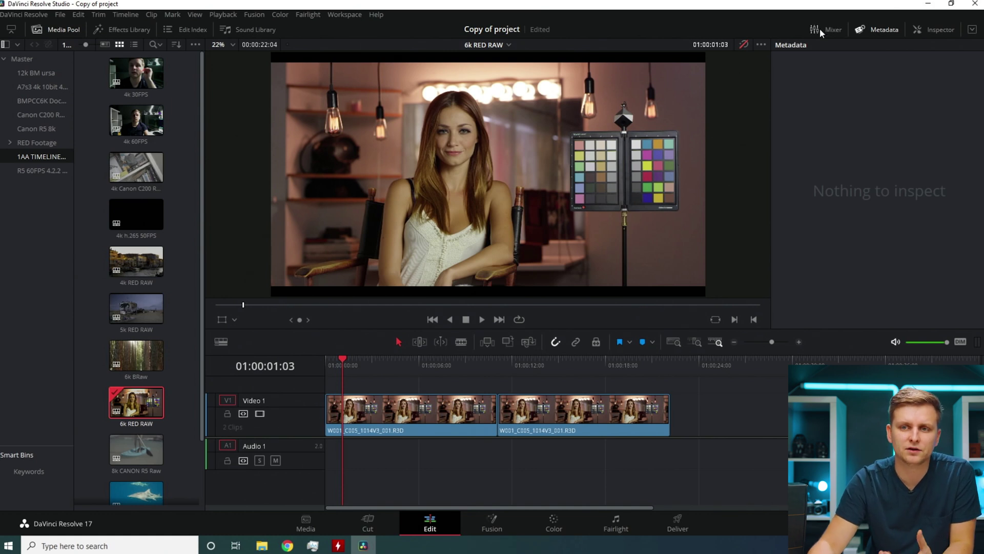
- Re-enable grades, open the 6k BRaw forest timeline, play it, and return to the V1–V3 stacked section
left_click(742, 44)
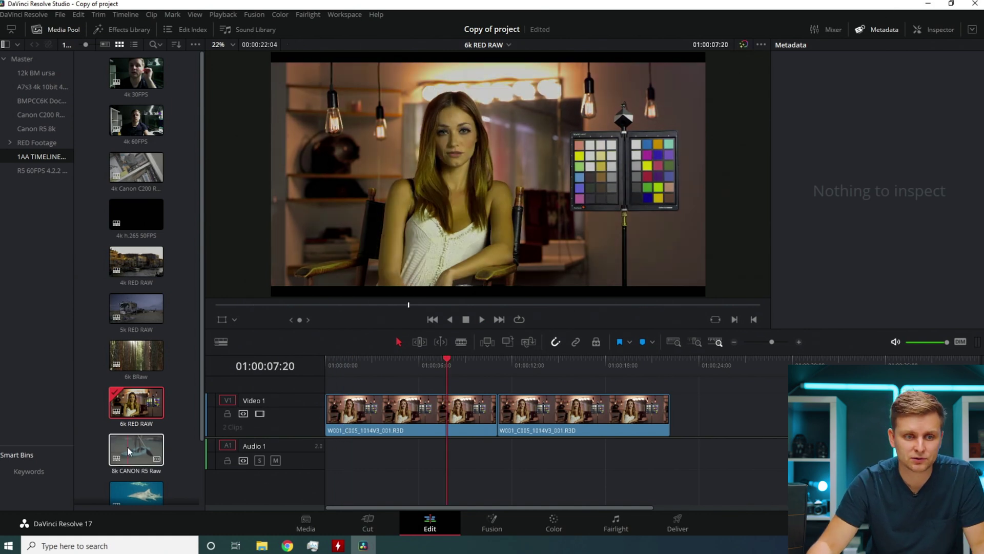
left_click(136, 450)
double_click(137, 357)
left_click_drag(395, 359, 359, 364)
key("space")
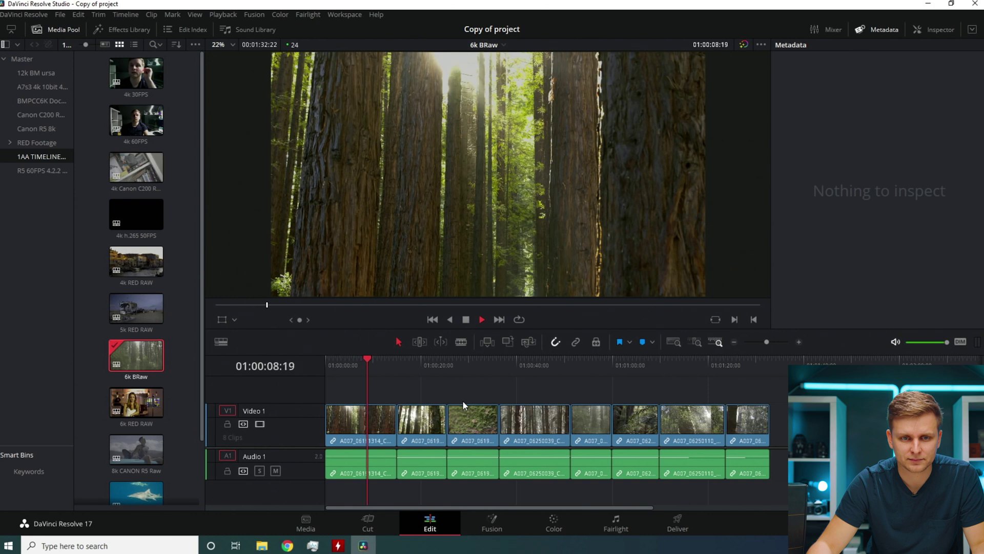
scroll(462, 400, "down", 3)
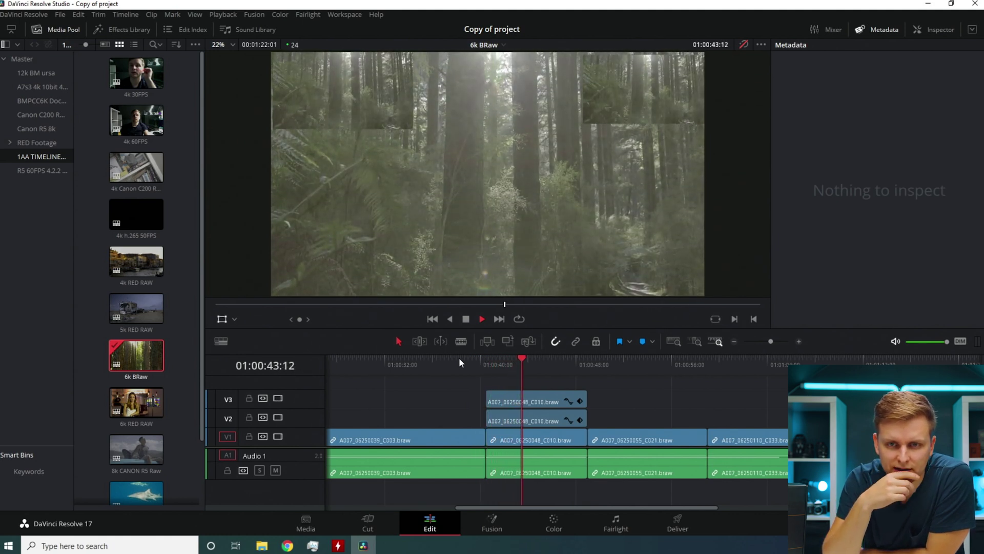
left_click(500, 357)
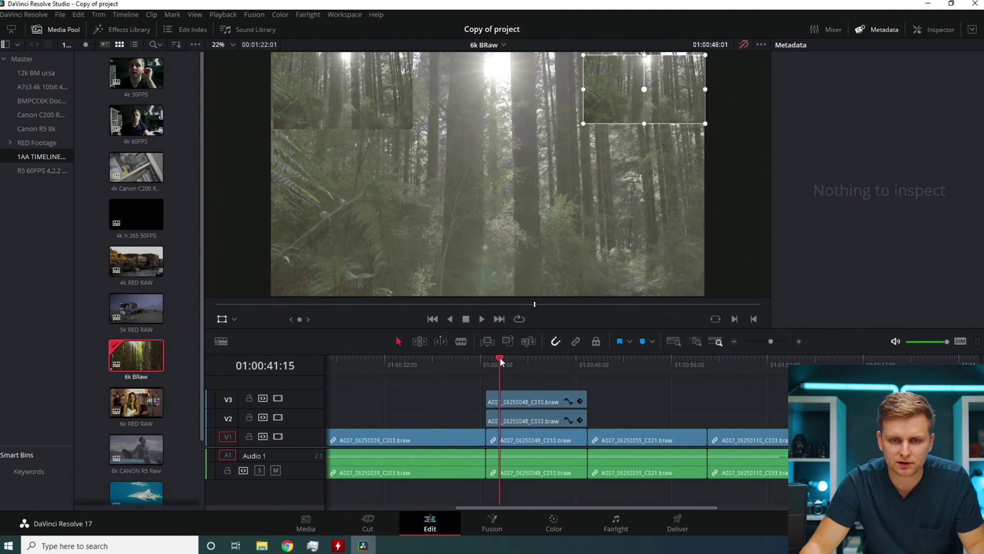
- Replay the stacked 6k BRaw section and check GPU load in Task Manager
left_click(472, 358)
key("ctrl+b")
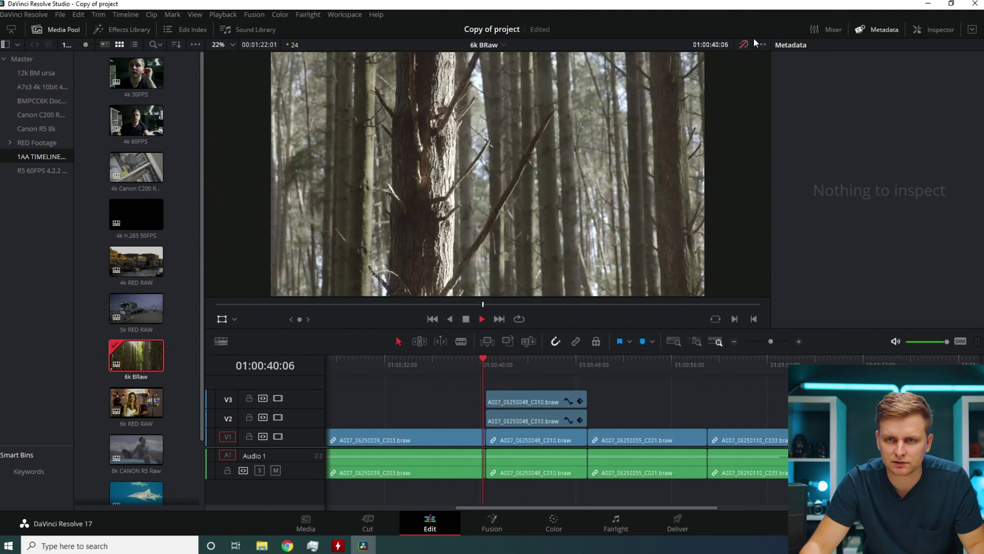
key("alt+Tab")
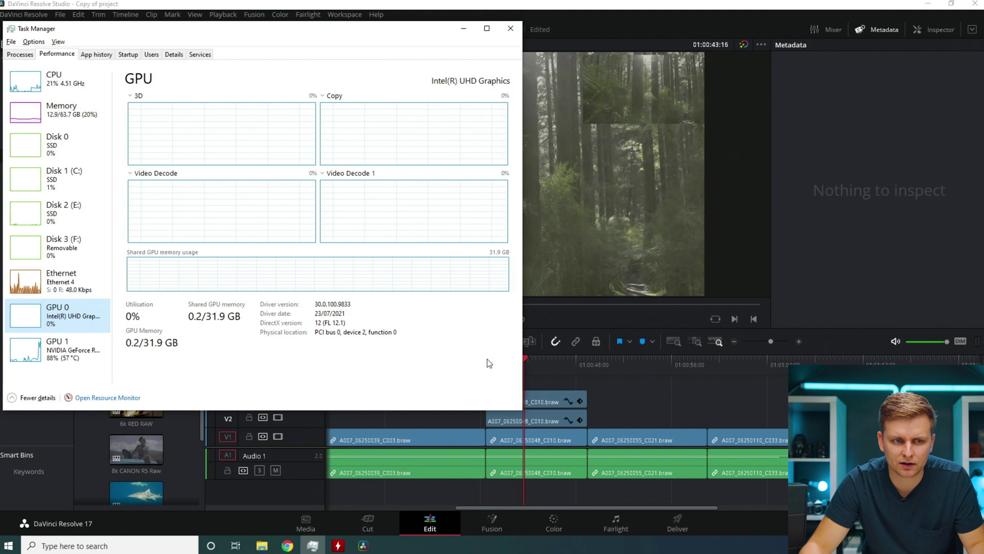
left_click(666, 377)
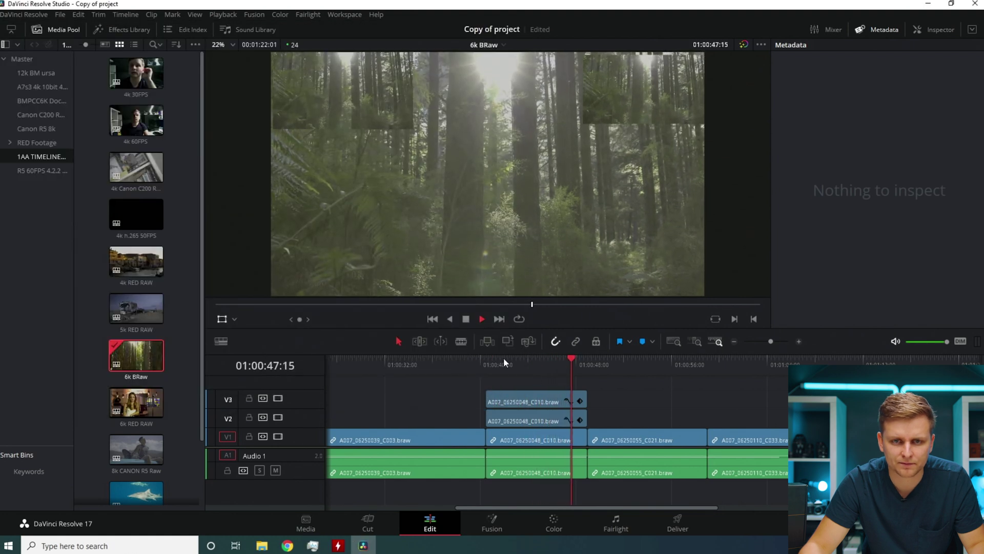
left_click_drag(503, 362, 486, 362)
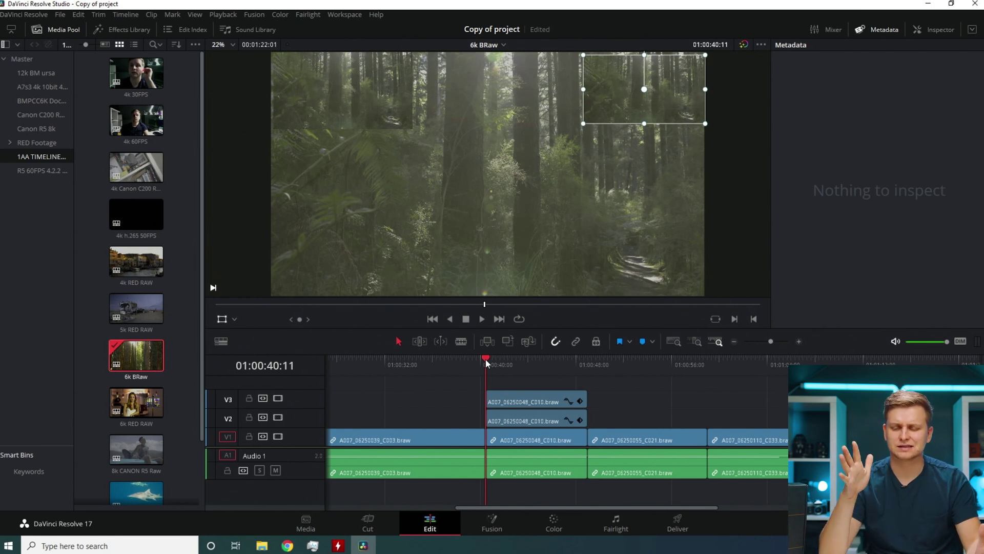
key("space")
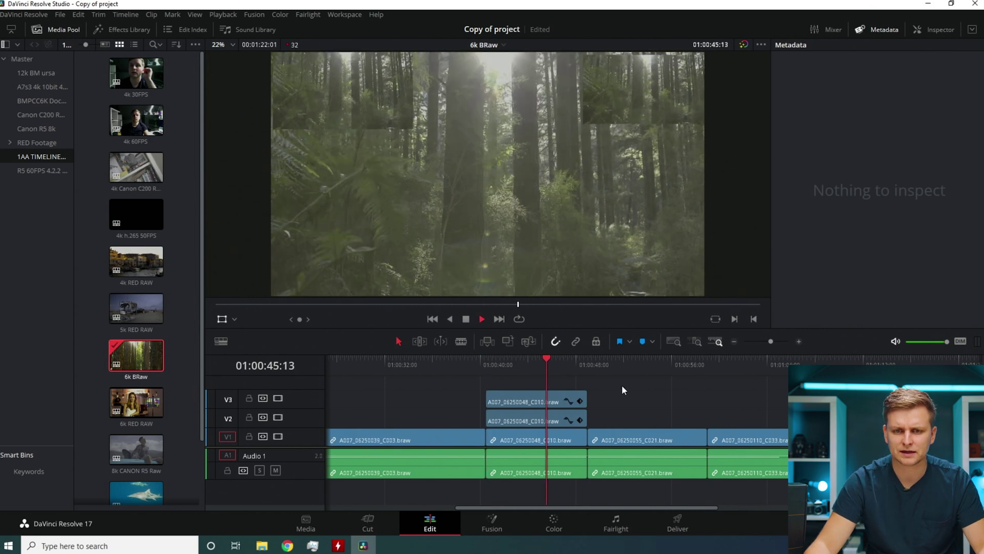
key("space")
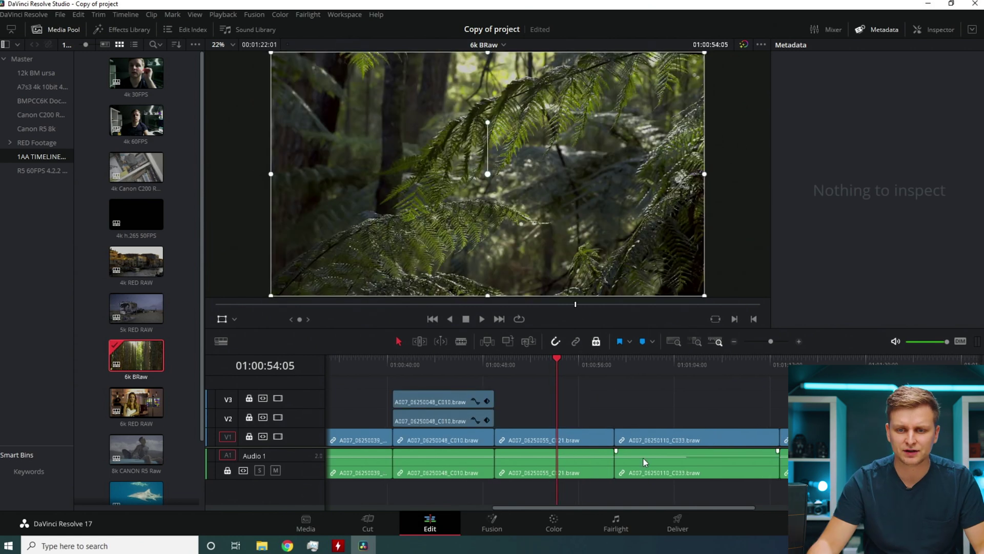
- Park at 01:01:01:12 in the forest shots, turn off the transform overlay, and check project settings
left_click_drag(668, 359, 822, 359)
left_click_drag(646, 377, 644, 380)
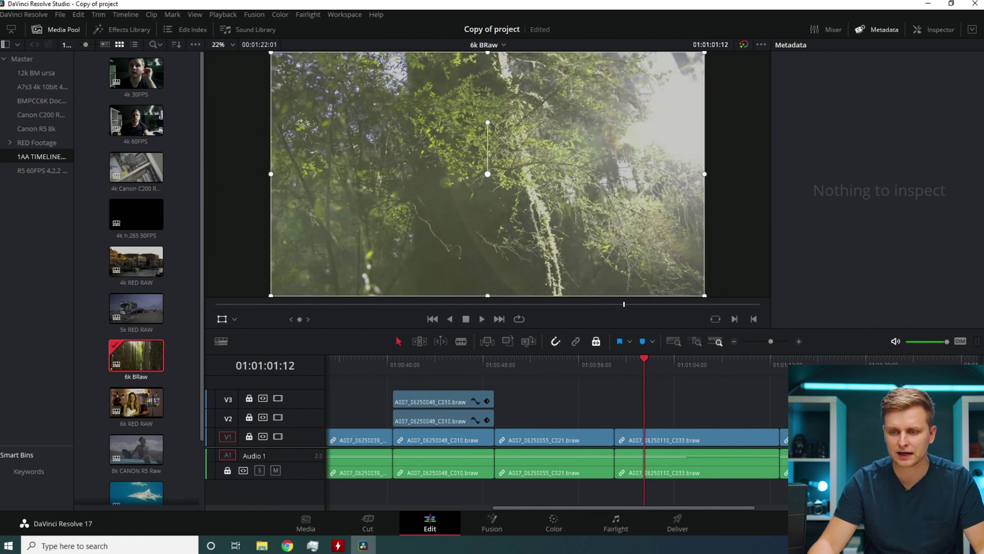
left_click(222, 319)
key("shift+9")
left_click(663, 467)
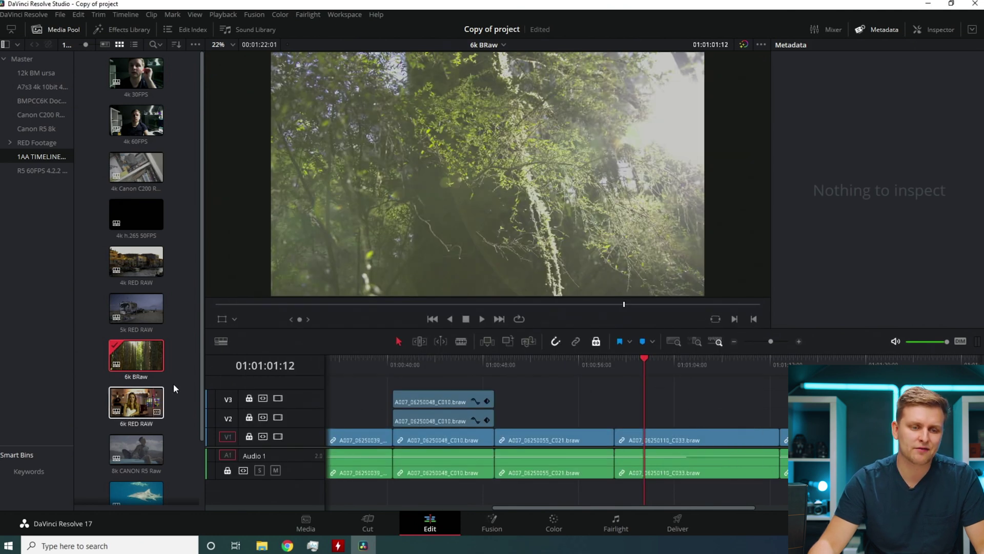
scroll(188, 353, "down", 2)
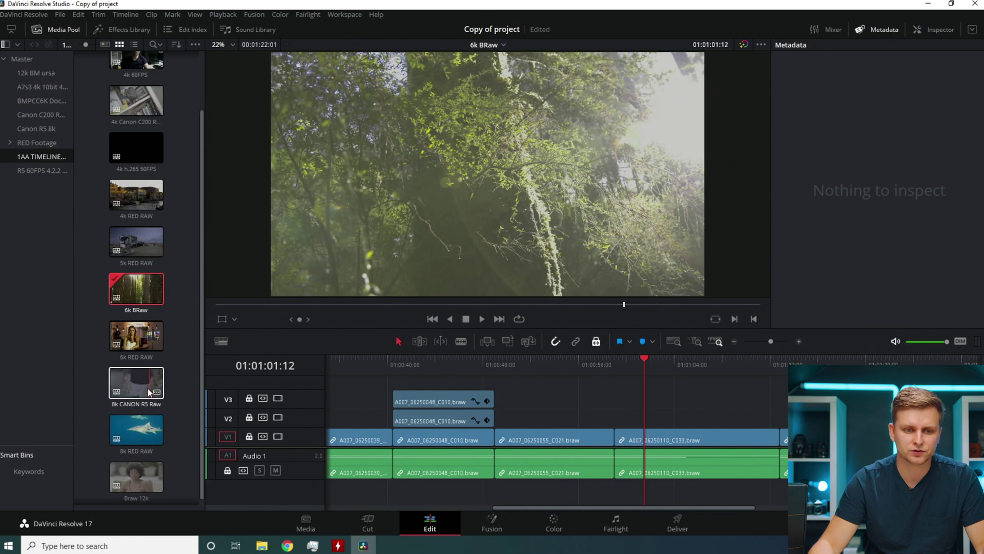
- Open the 8k CANON R5 Raw timeline and scrub it, selecting clip 035A5044 to view its metadata
double_click(121, 377)
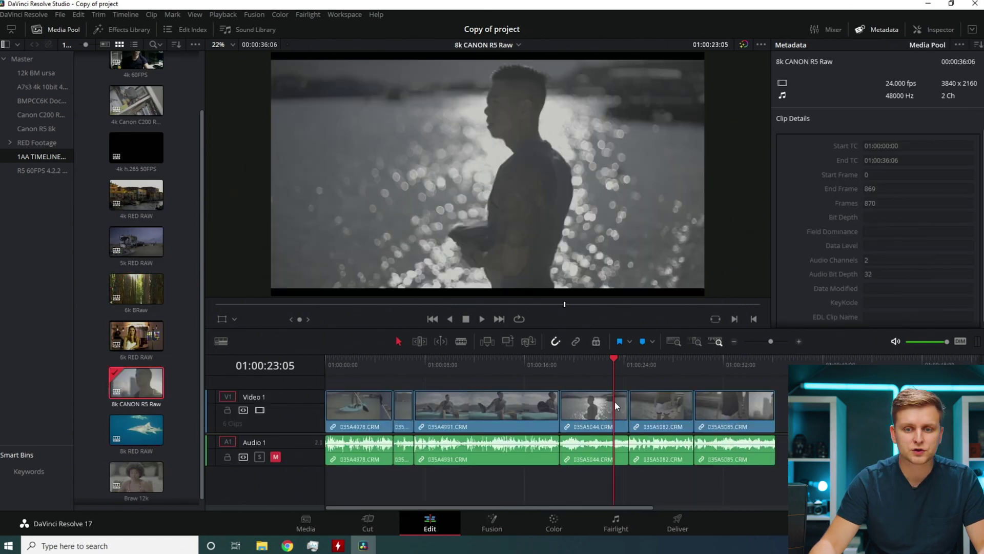
left_click_drag(528, 354, 418, 385)
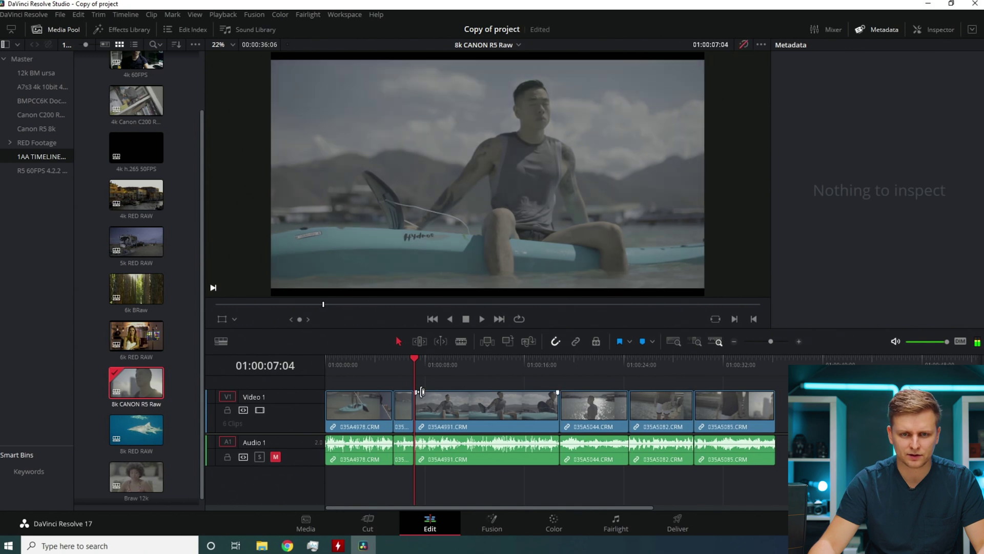
left_click_drag(331, 361, 397, 363)
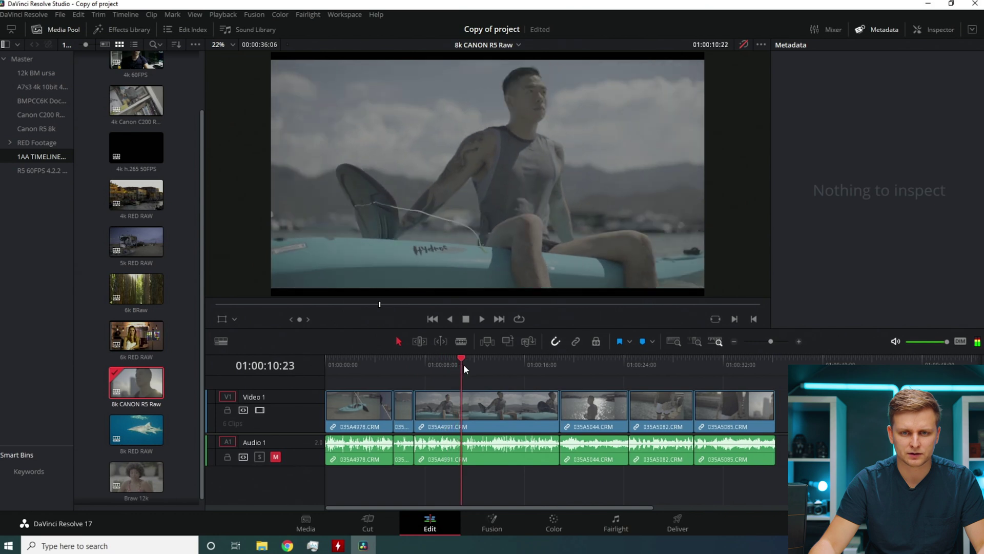
left_click_drag(467, 370, 608, 395)
left_click(608, 396)
left_click(595, 358)
left_click_drag(595, 358, 359, 359)
- Play the Canon R5 clips from the kayak shot while checking GPU load in Task Manager
key("space")
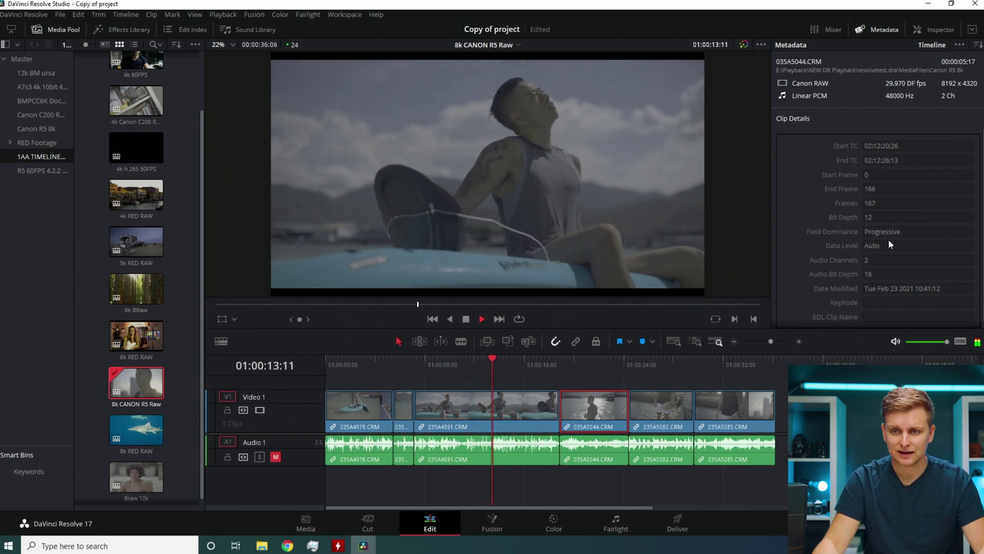
left_click(694, 368)
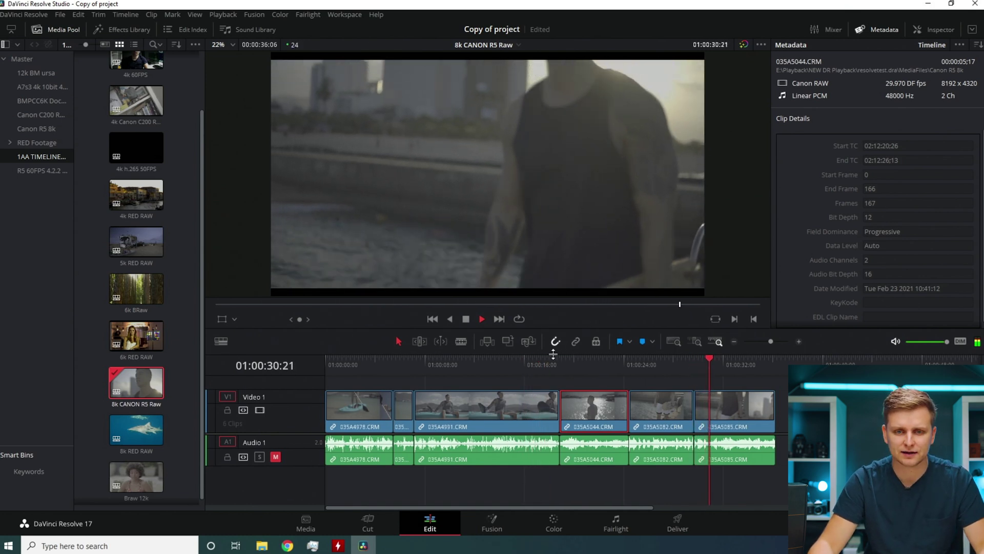
left_click_drag(560, 359, 416, 359)
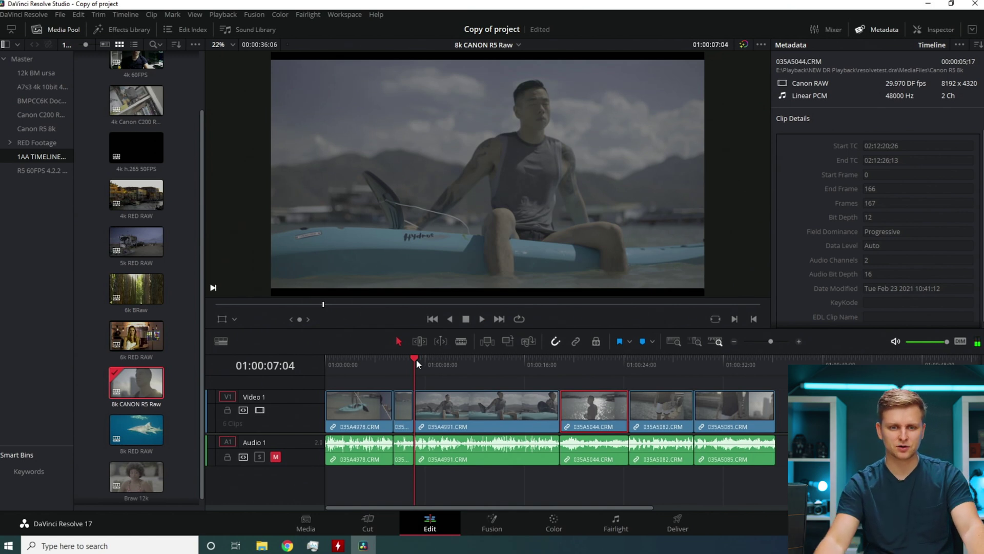
key("space")
key("alt+Tab")
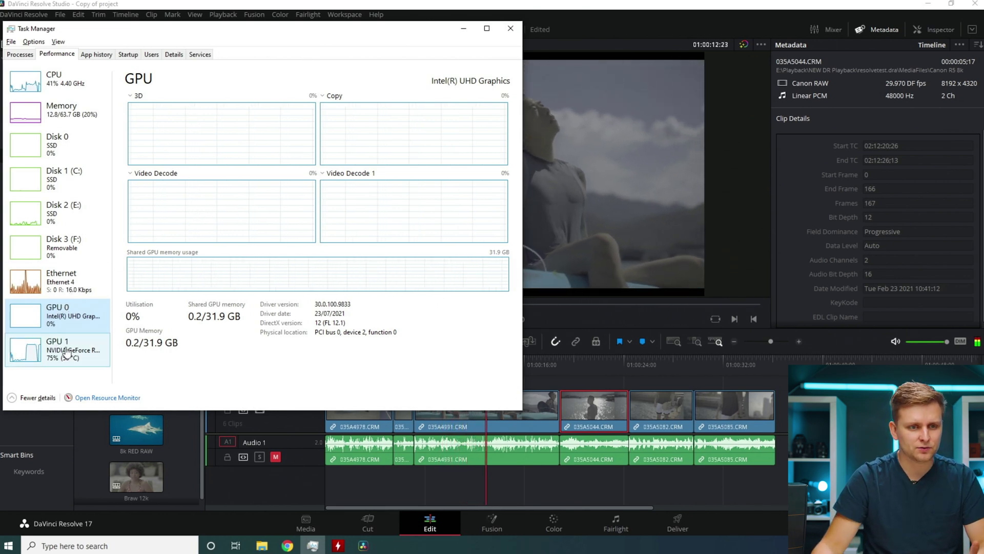
key("alt+Tab")
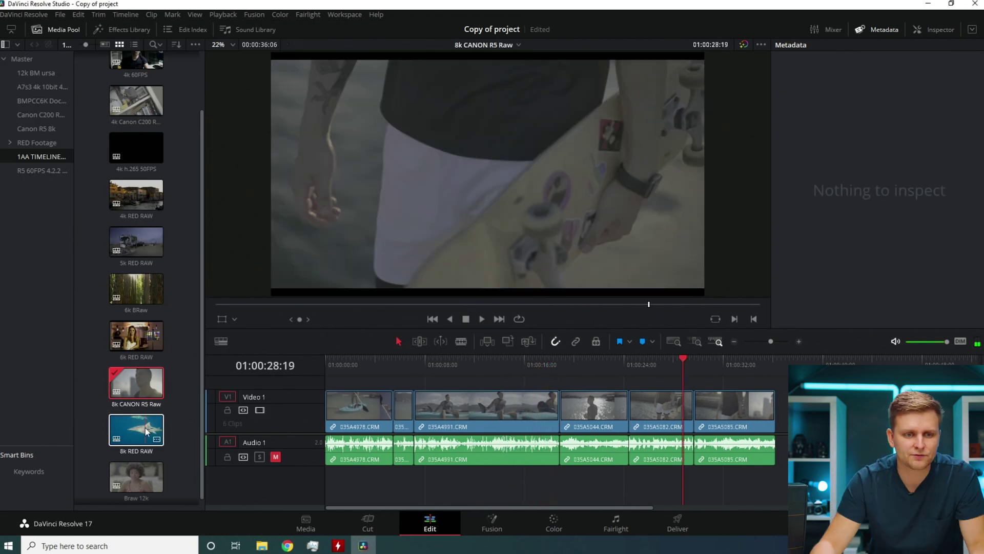
- Open and play the 8k RED RAW timeline, watching GPU load in a narrowed Task Manager, stopping at 01:00:28:00
double_click(145, 428)
left_click_drag(355, 364, 325, 382)
key("space")
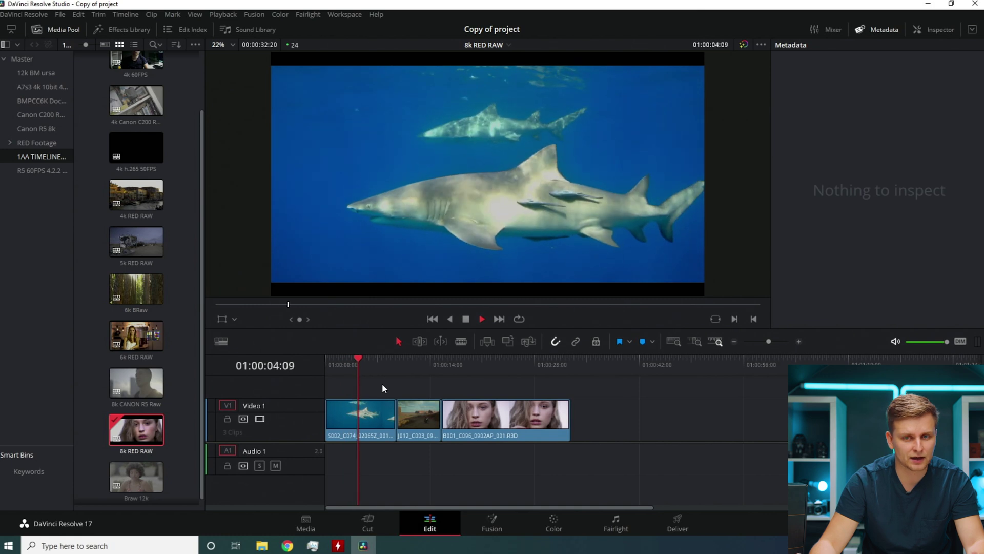
key("ctrl+shift+Escape")
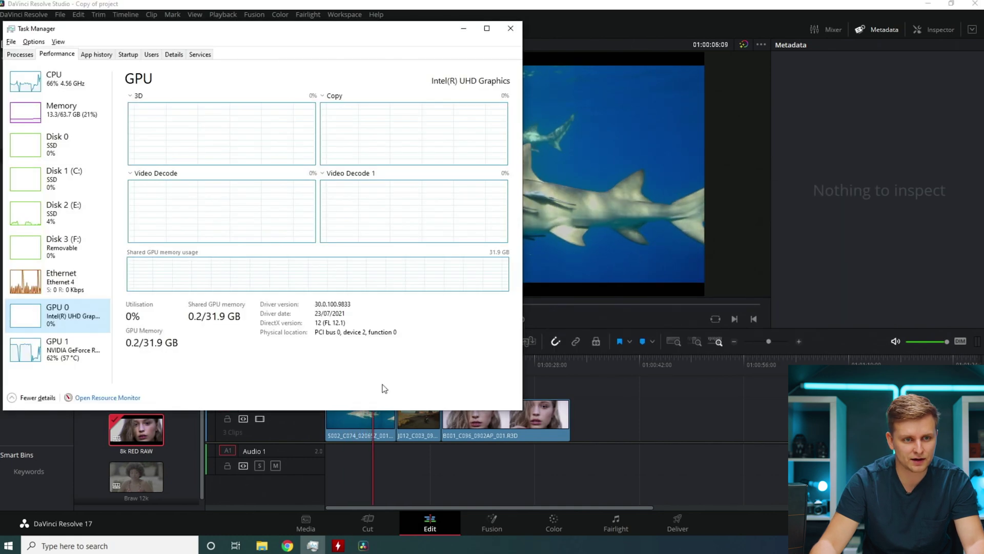
key("alt+Tab")
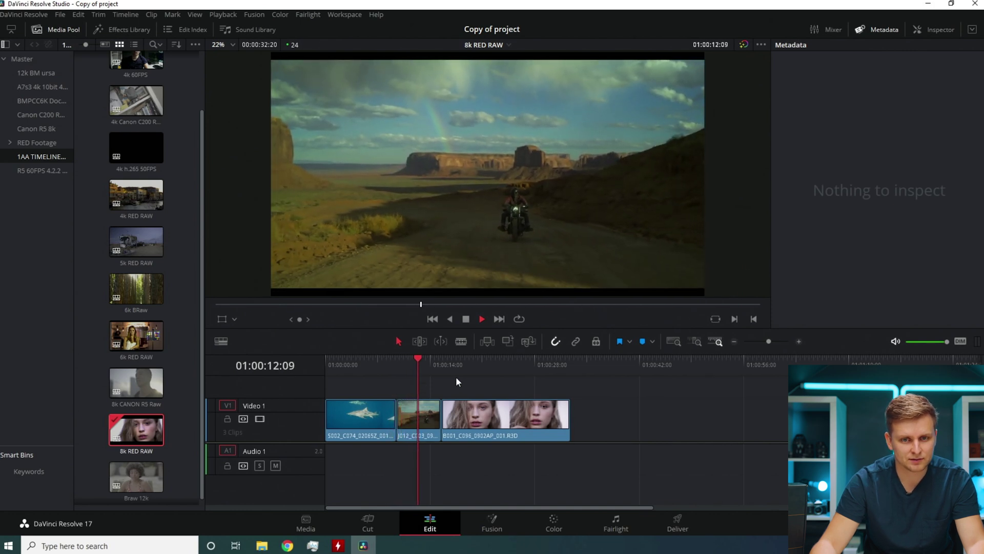
key("alt+Tab")
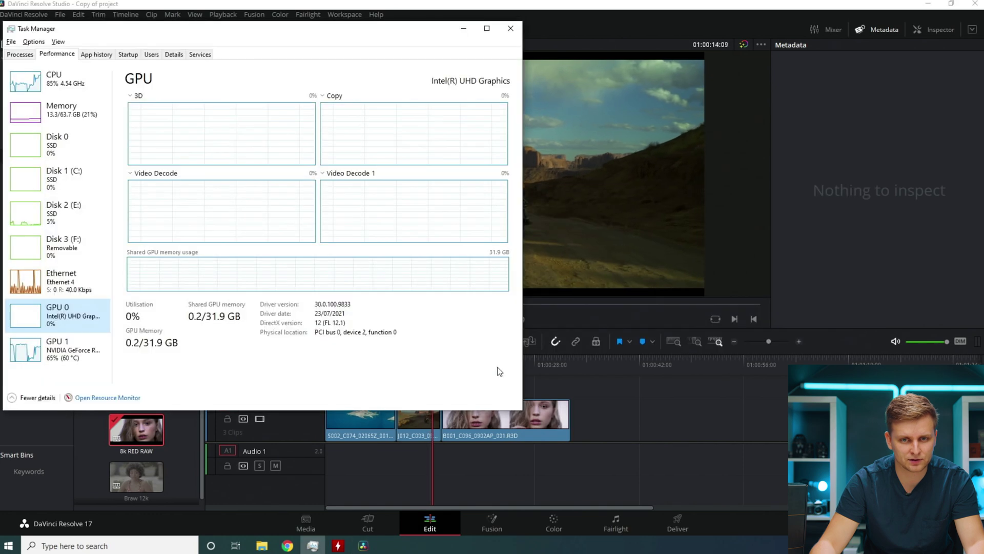
left_click_drag(523, 141, 334, 144)
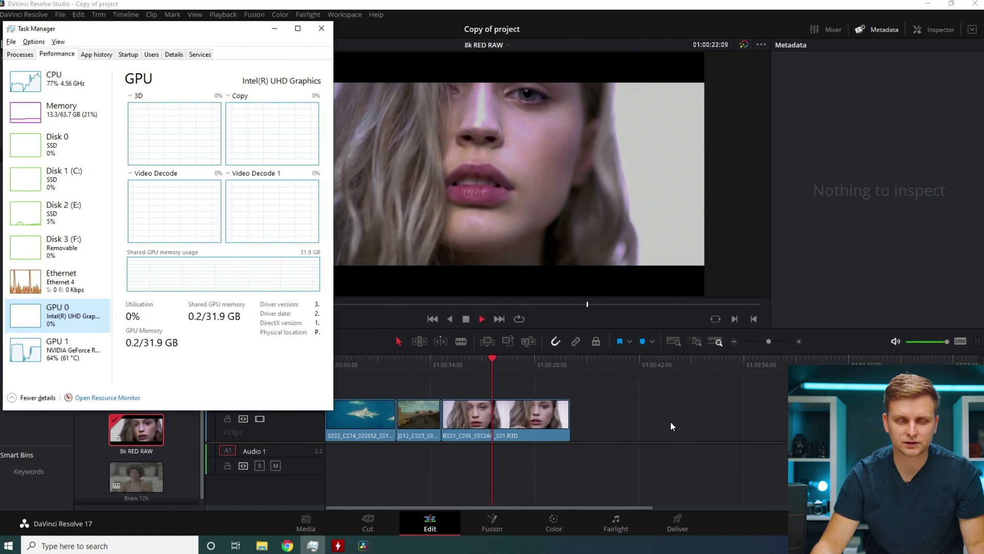
left_click(669, 420)
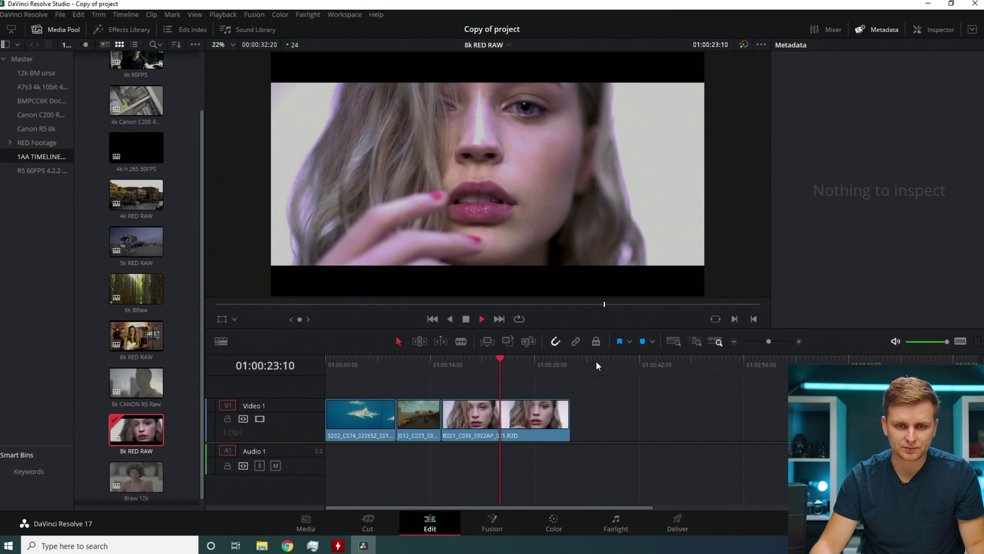
left_click(534, 362)
- Check project settings, bypass the grade, and scrub back into the shark clip
key("shift+9")
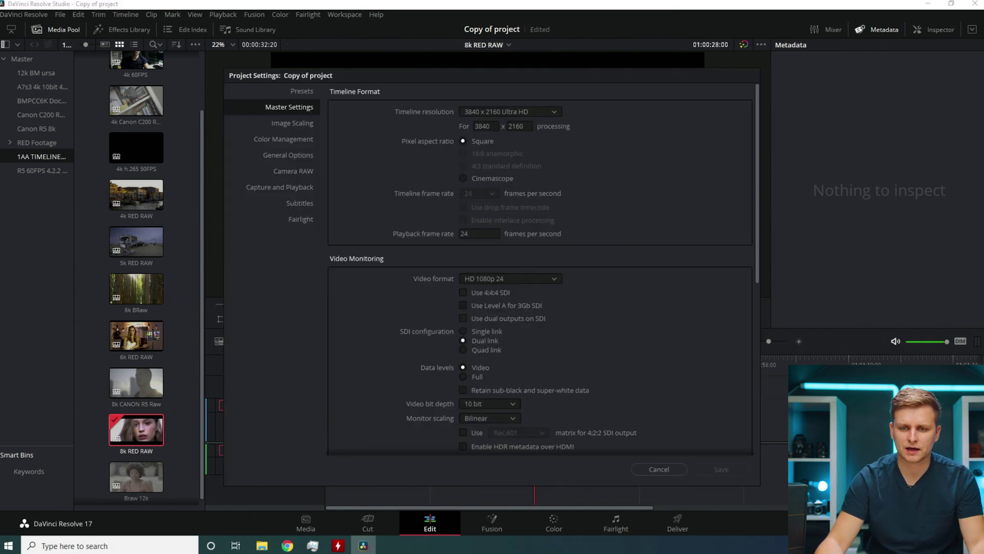
left_click(708, 469)
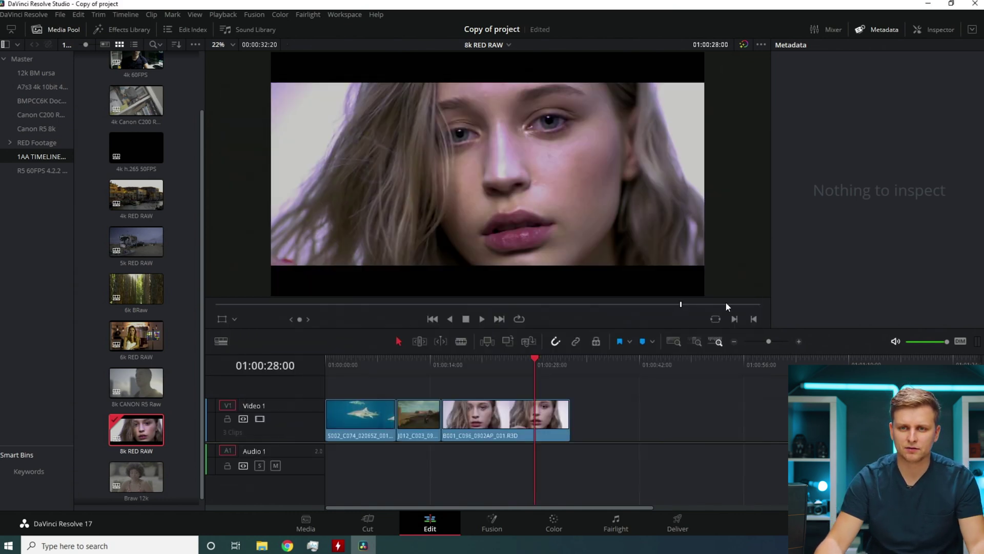
left_click(745, 45)
left_click_drag(396, 360, 340, 364)
- Play the ungraded RED footage, jumping between the shark clip and the desert motorbike shot
key("space")
key("space")
key("space")
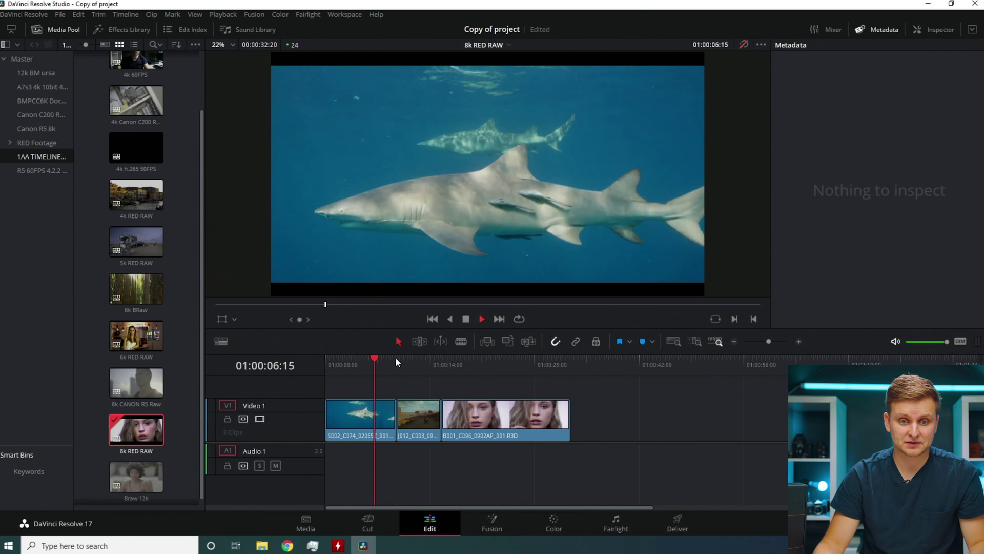
left_click(396, 359)
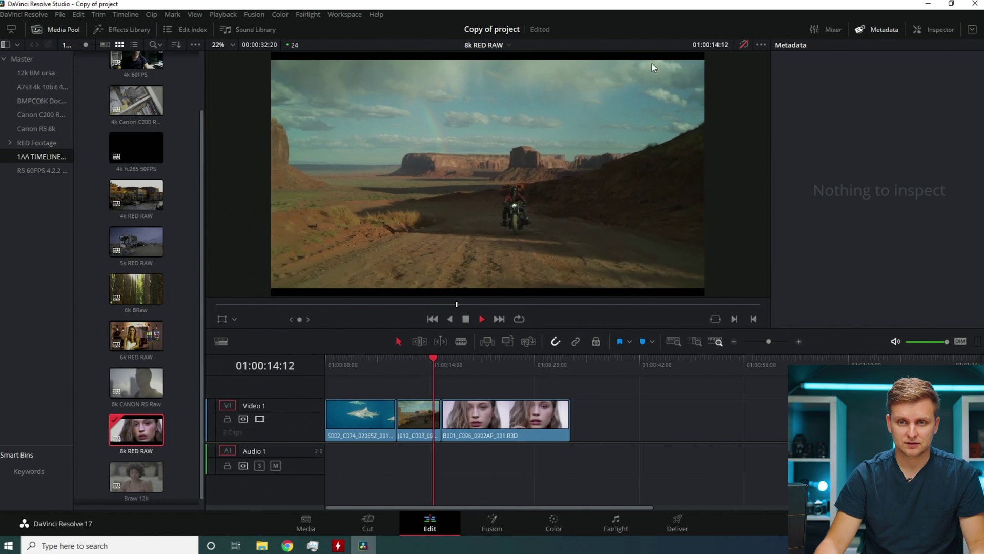
key("space")
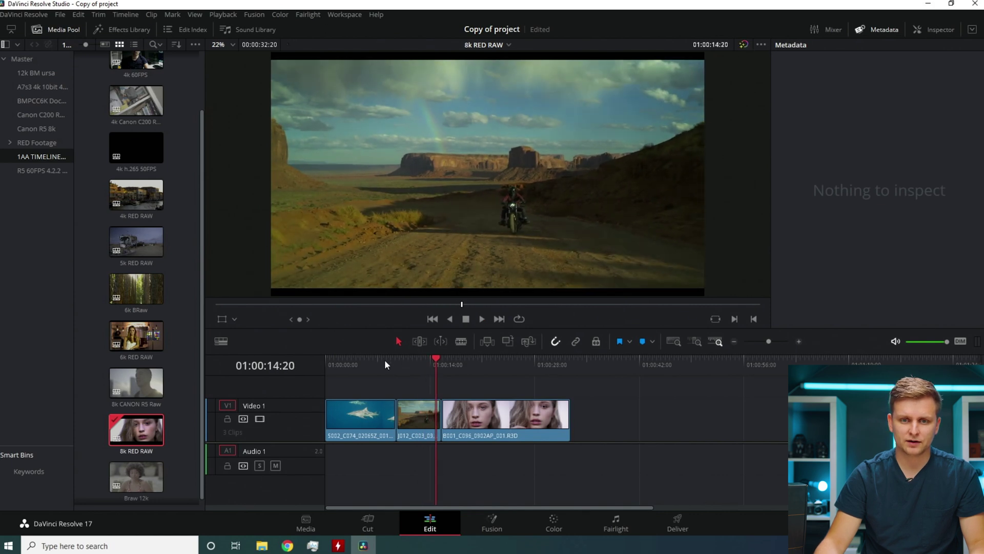
left_click(383, 363)
key("space")
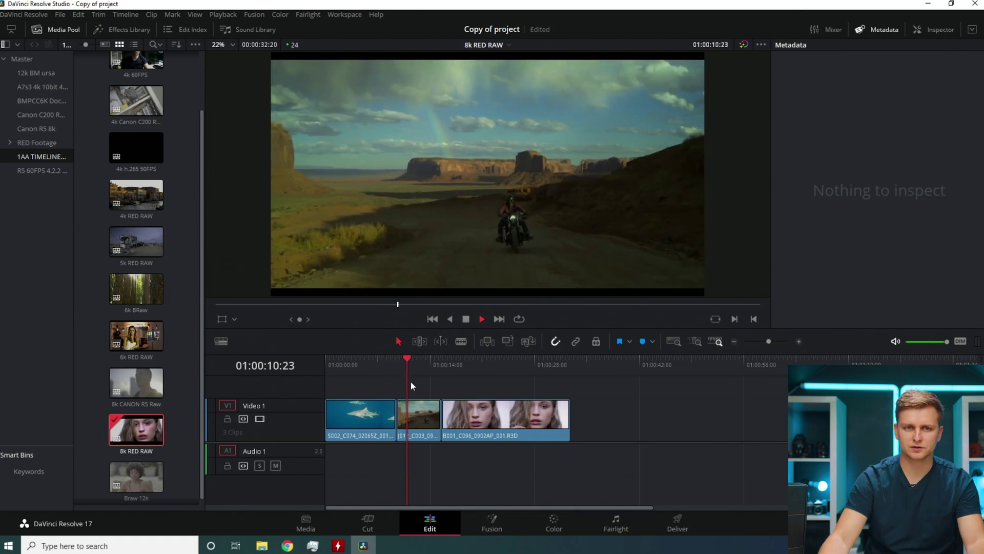
left_click(433, 359)
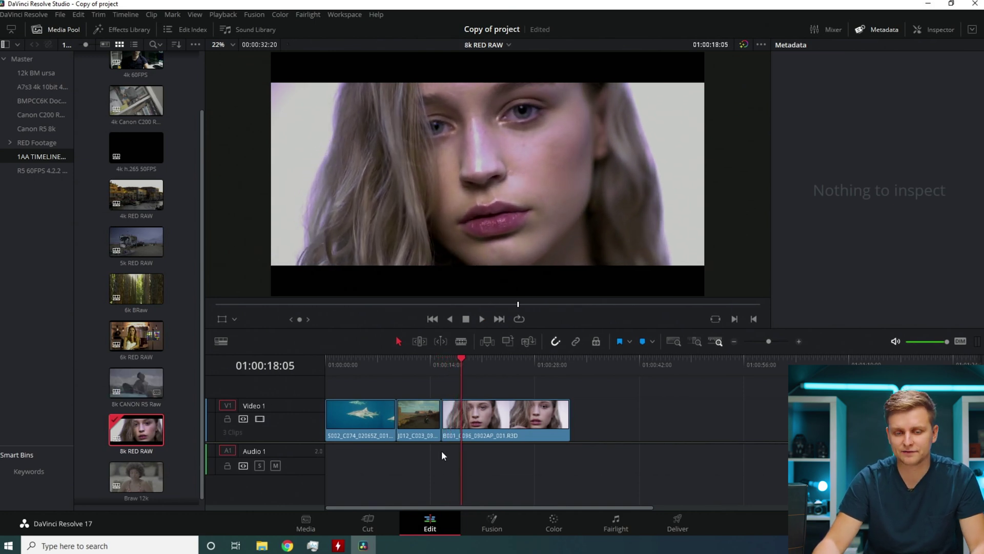
- Open the two-clip Braw 12k timeline and play it, reading GPU load in Task Manager
double_click(130, 491)
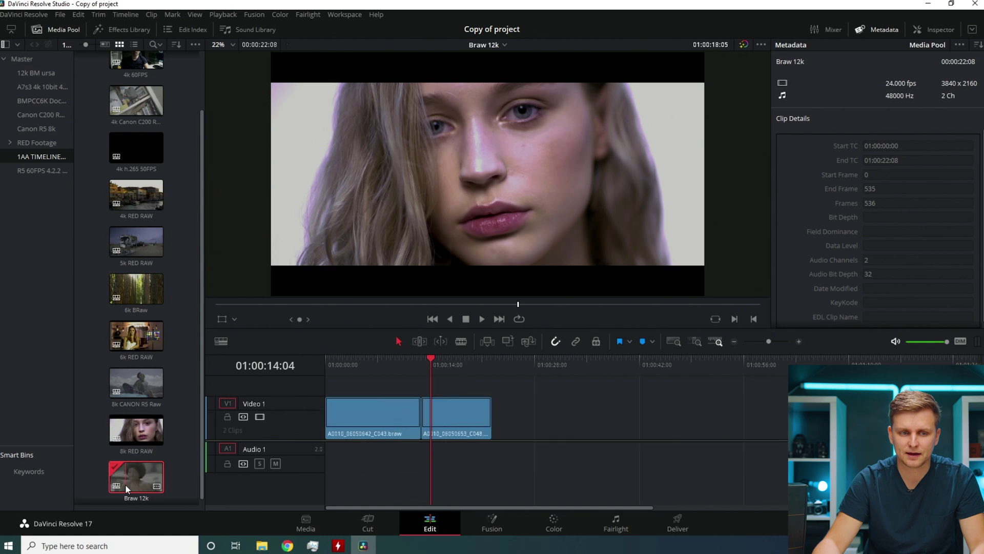
left_click_drag(420, 361, 302, 392)
key("space")
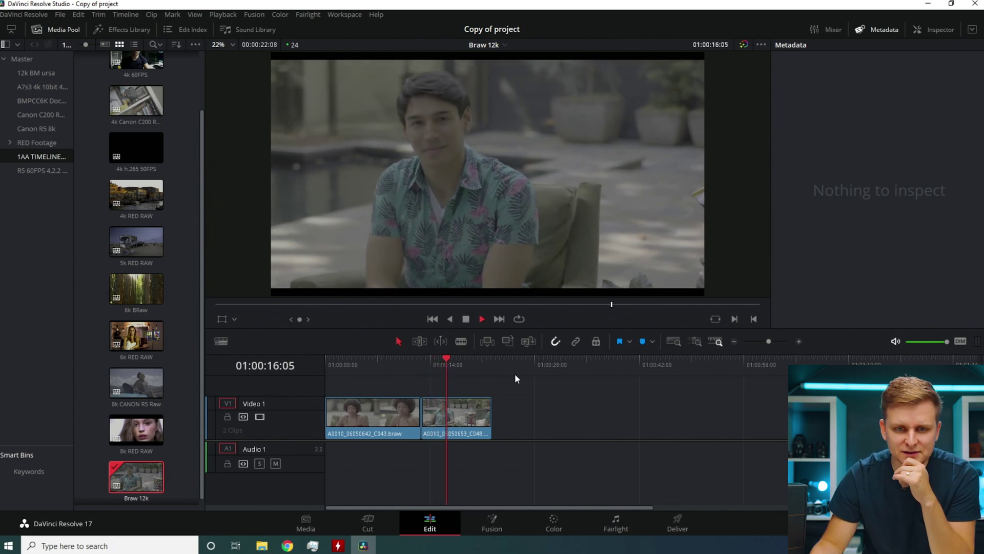
key("alt+Tab")
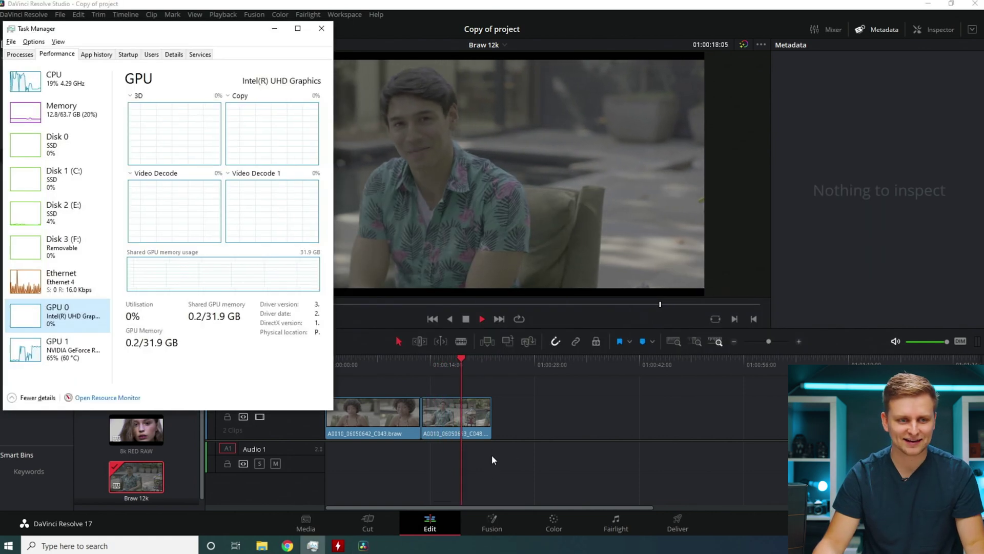
left_click(613, 413)
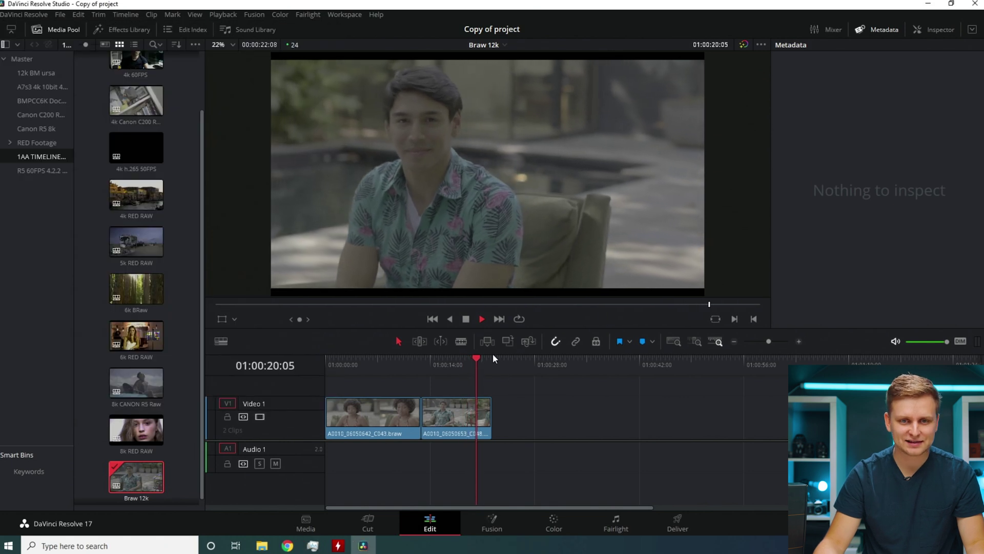
left_click_drag(471, 359, 325, 392)
- Check project settings without changes and scrub through the Braw 12k timeline
key("shift+9")
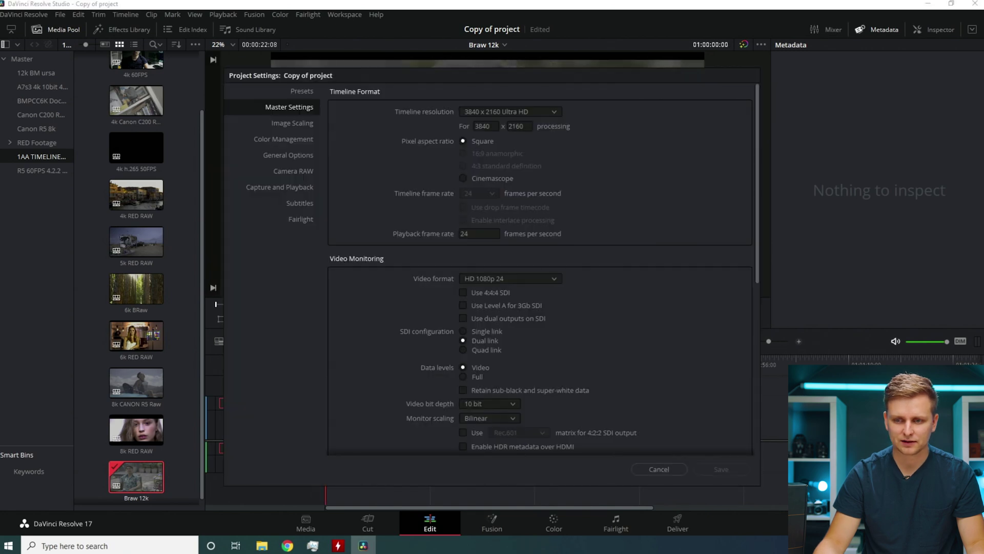
left_click(658, 469)
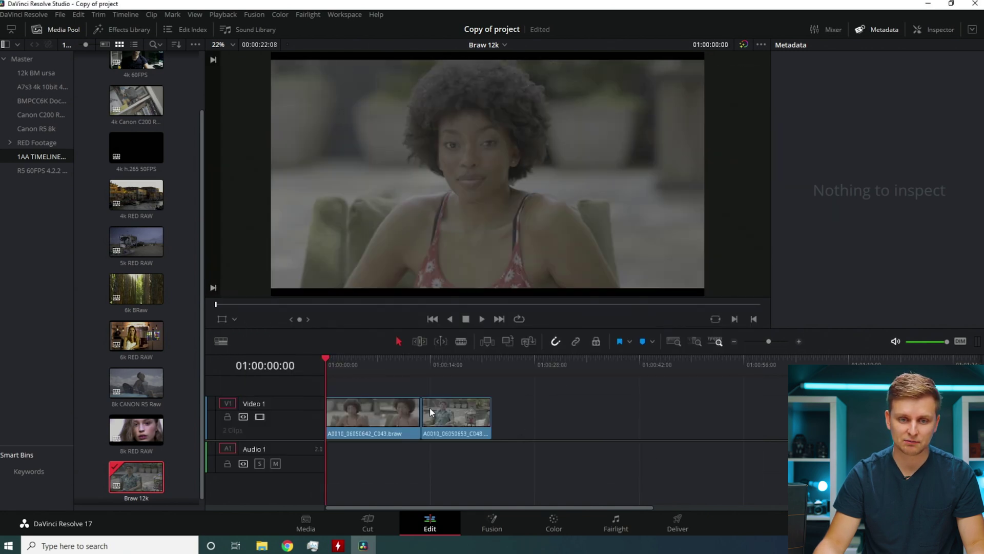
left_click_drag(365, 361, 386, 369)
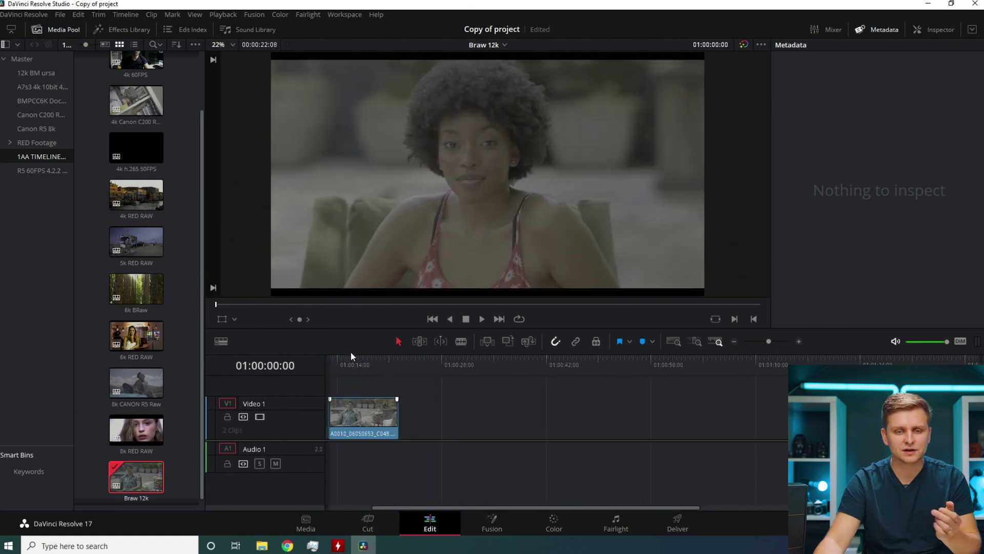
left_click_drag(486, 507, 439, 508)
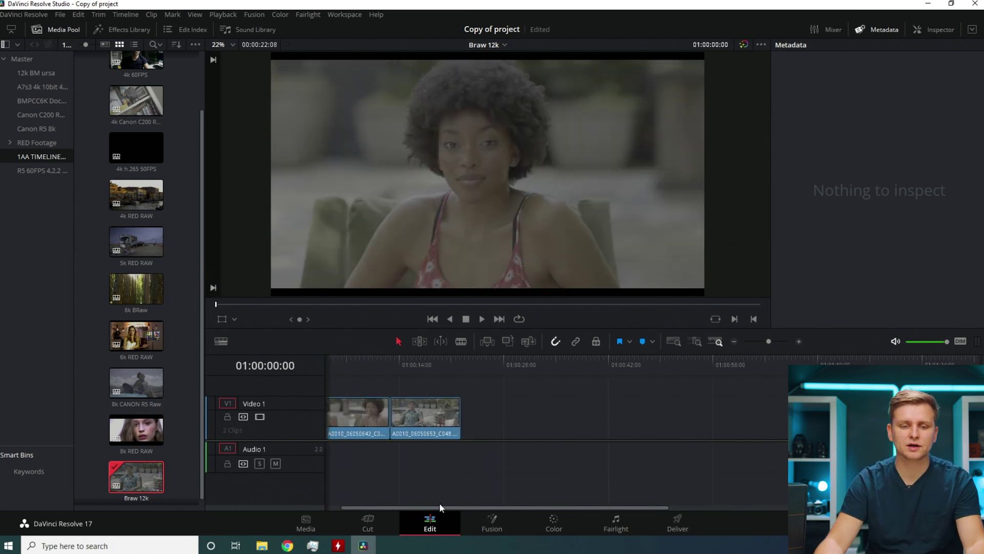
- Scrub back to about 01:00:07 and bring Task Manager's GPU readings to the front
left_click(314, 546)
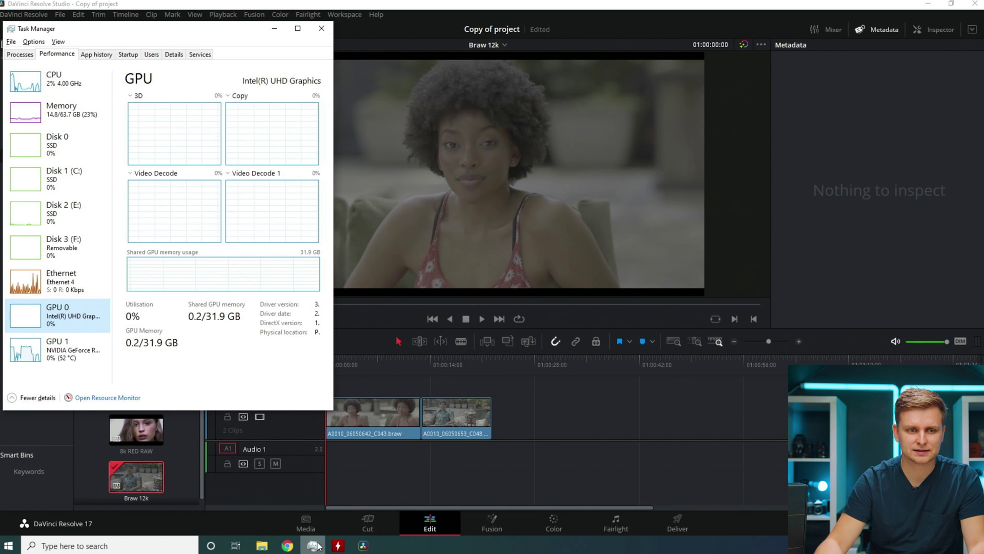
left_click(384, 359)
left_click_drag(385, 361, 362, 389)
key("alt+Tab")
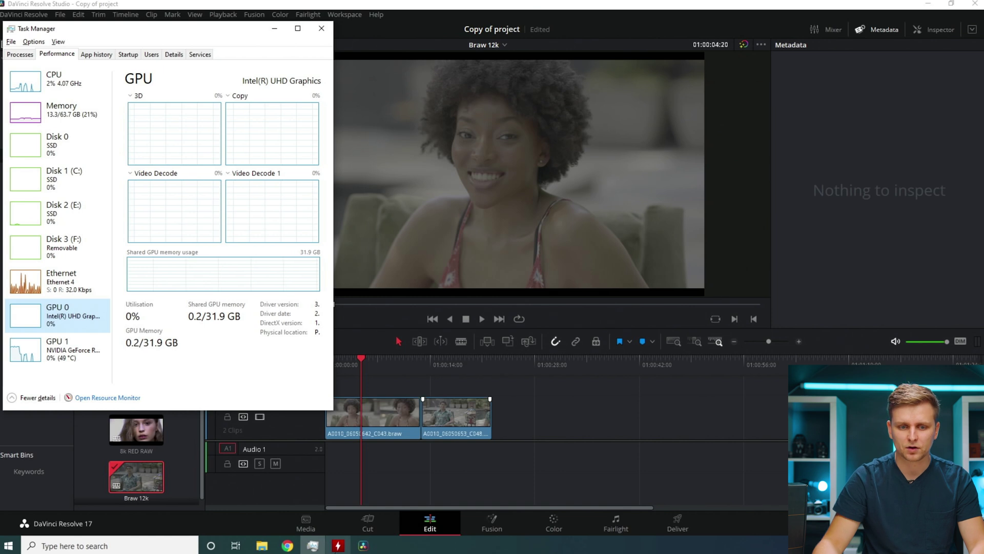
- Open CPUID HWMonitor from the taskbar to read Core i9 temperatures, power and clock speeds
left_click(337, 546)
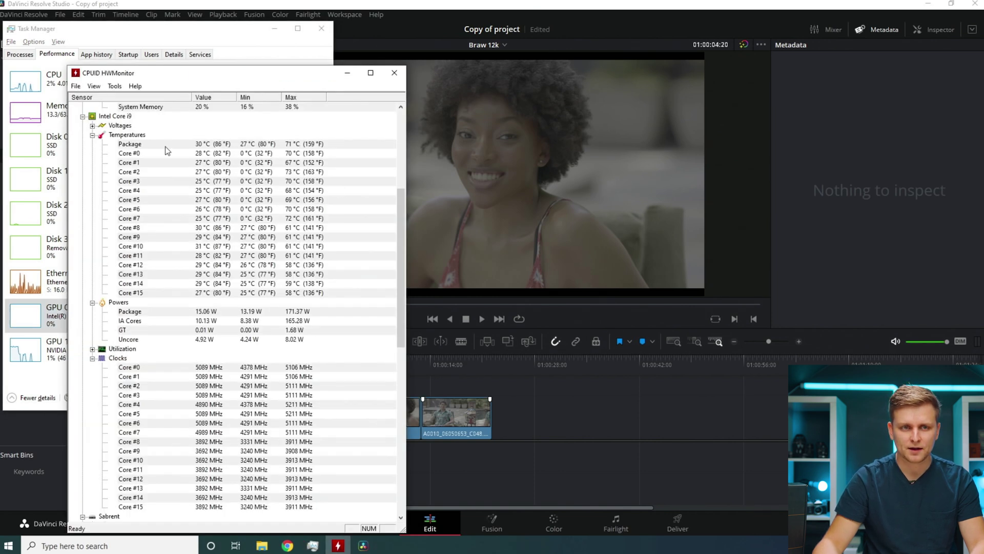